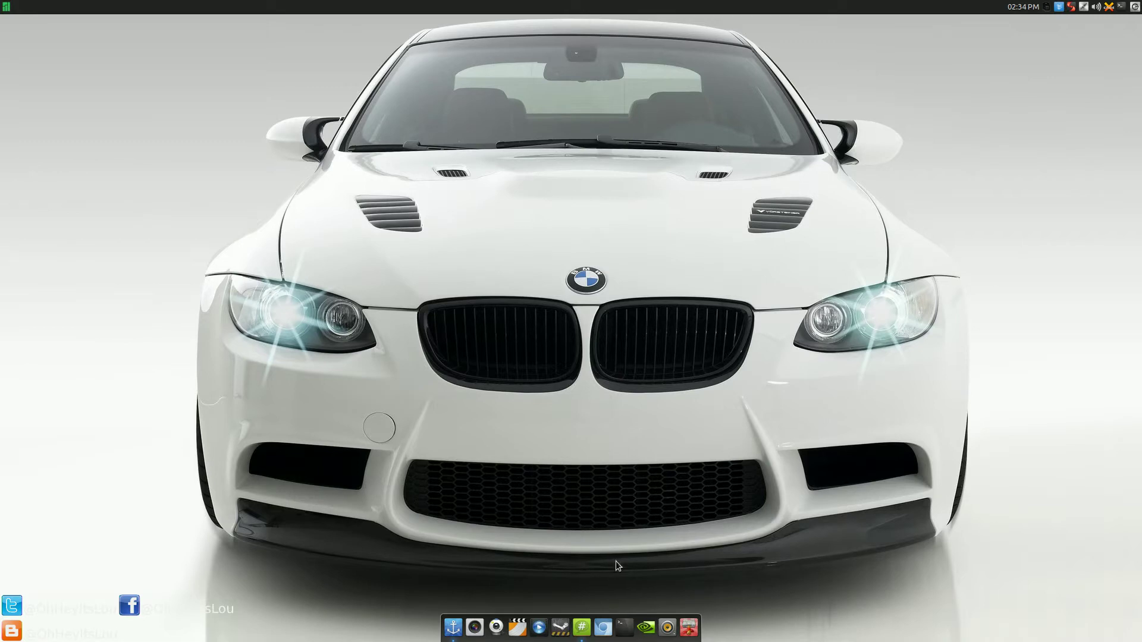
Launch Thunar from the dock, maximise and restore it, then close the window.
left_click(689, 627)
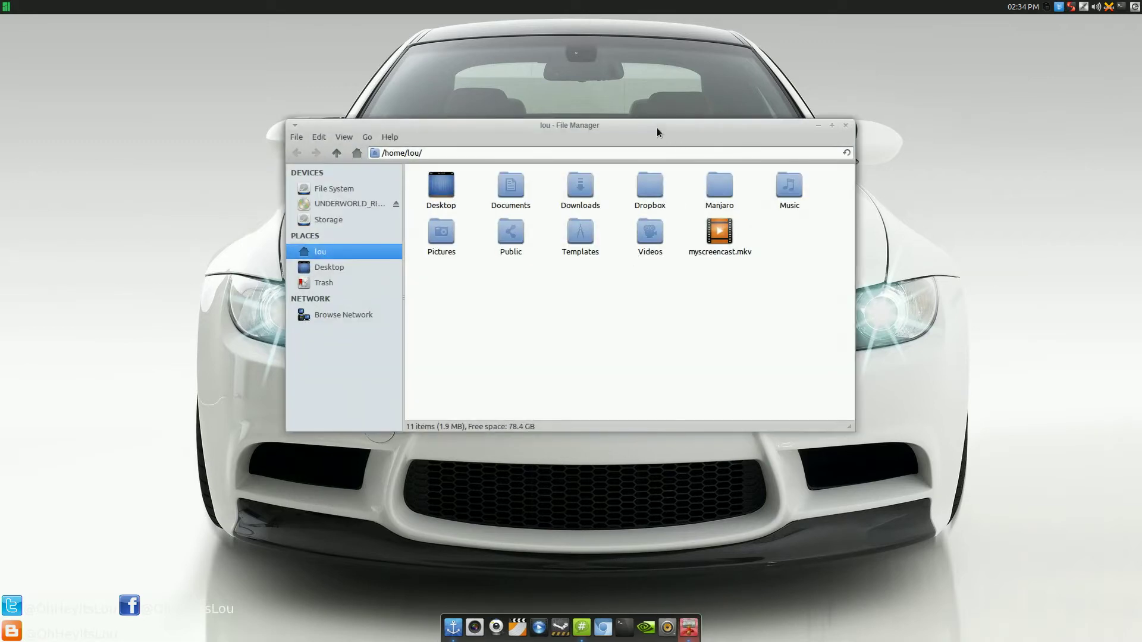
left_click_drag(657, 127, 662, 132)
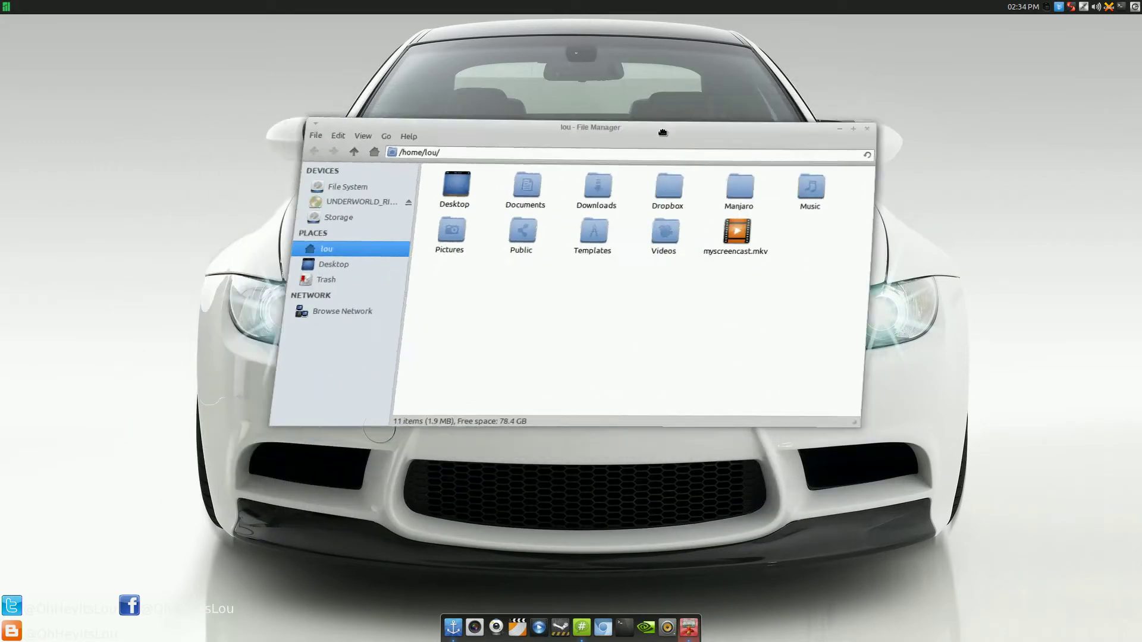
double_click(825, 116)
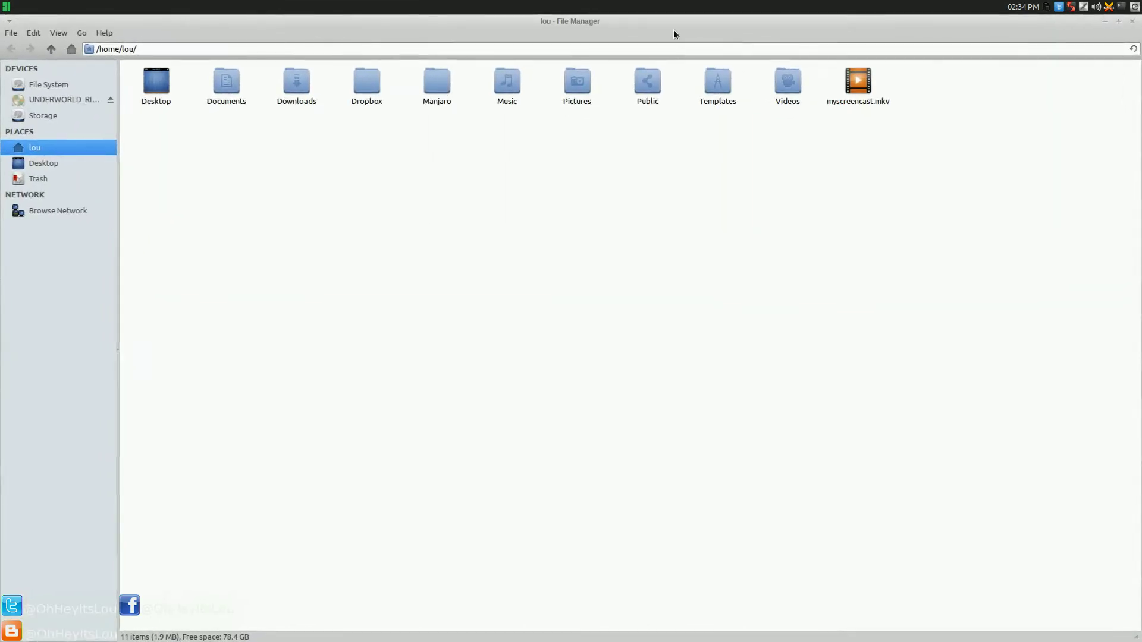
double_click(674, 30)
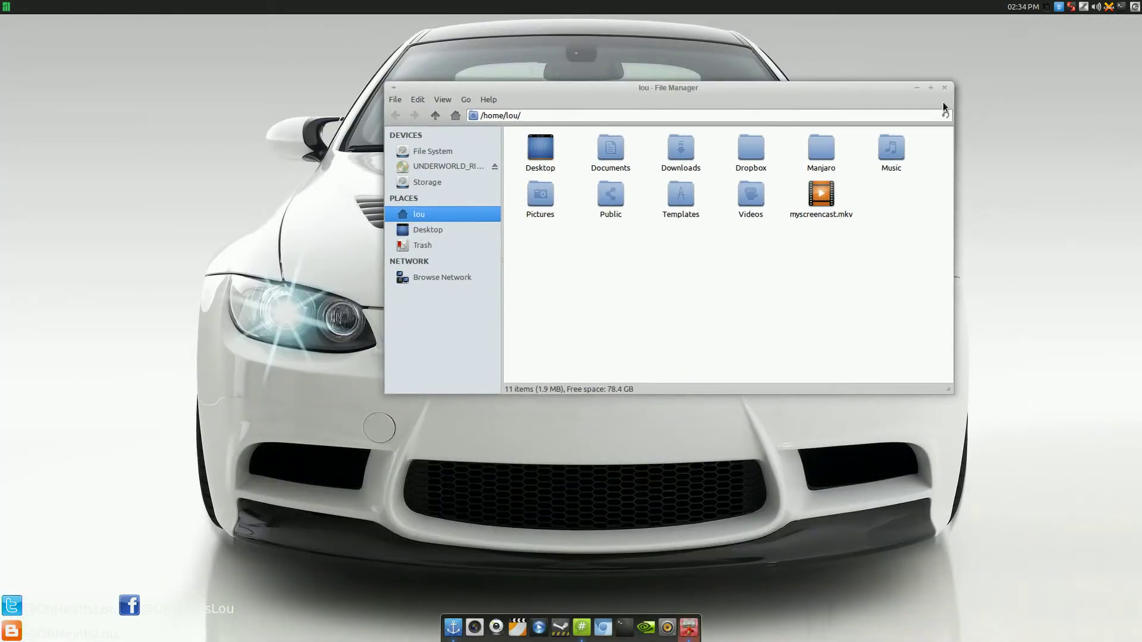
left_click(943, 87)
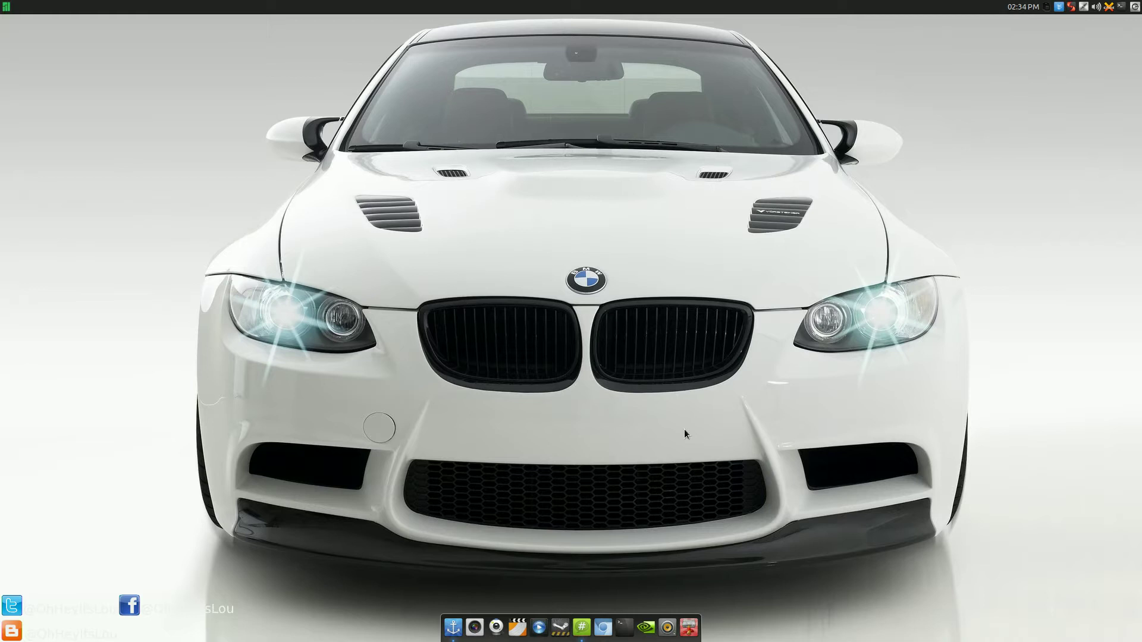
Reopen Thunar and drag the home-folder window around, settling it near the screen centre.
left_click(688, 628)
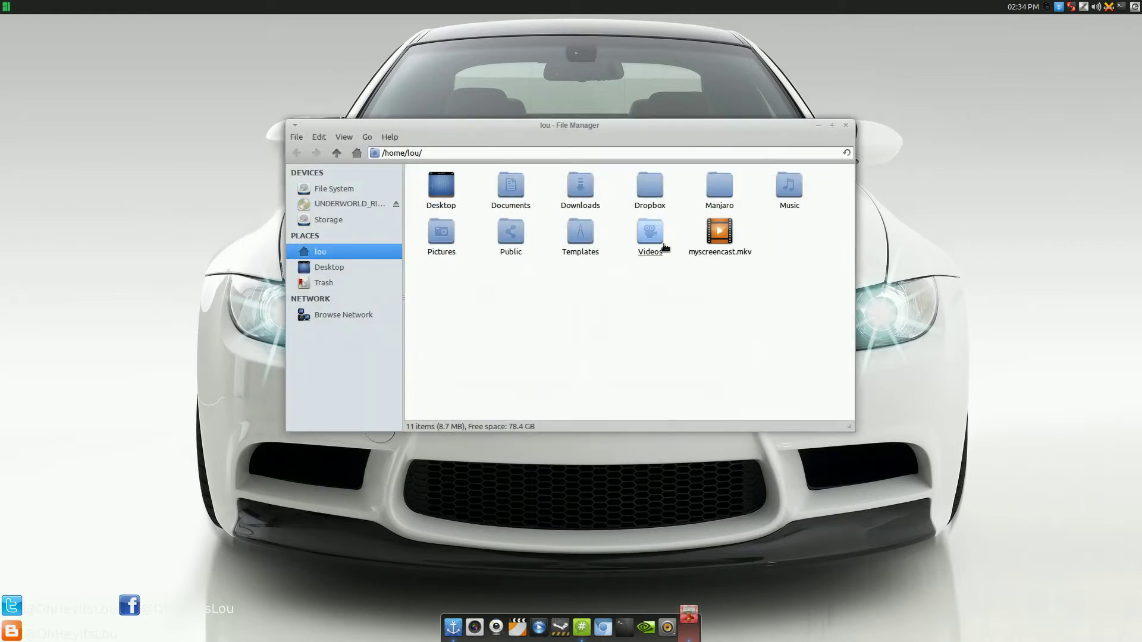
mouse_move(594, 140)
left_mouse_down()
mouse_move(475, 99)
mouse_move(452, 108)
left_mouse_up()
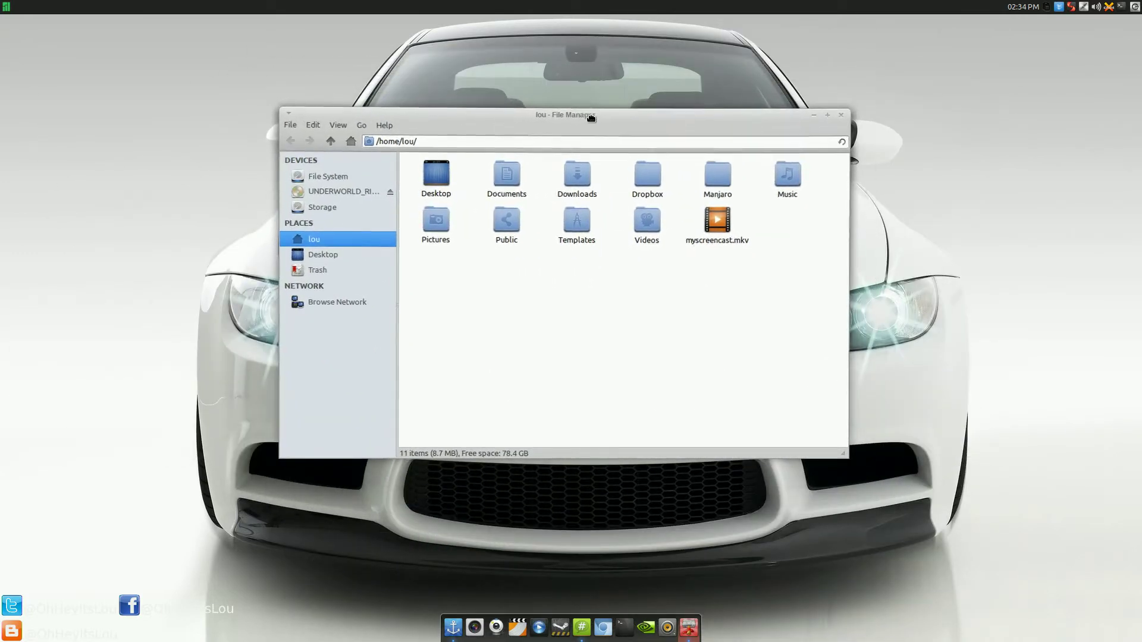
mouse_move(591, 114)
left_mouse_down()
mouse_move(580, 3)
mouse_move(560, 134)
mouse_move(500, 85)
left_mouse_up()
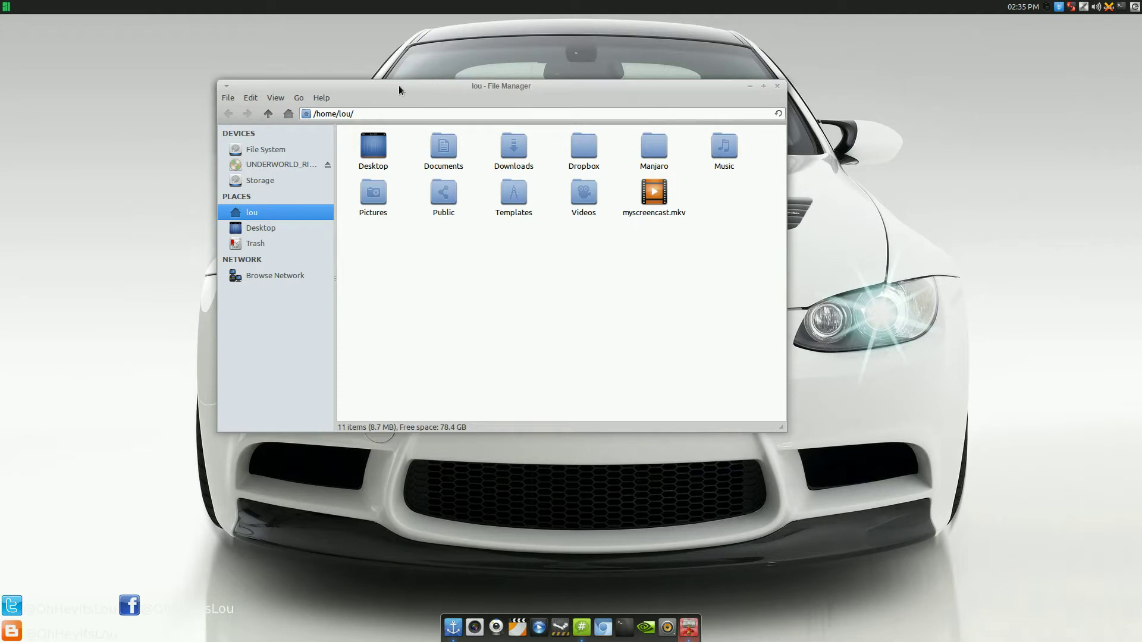
mouse_move(403, 84)
left_mouse_down()
mouse_move(191, 90)
mouse_move(524, 83)
left_mouse_up()
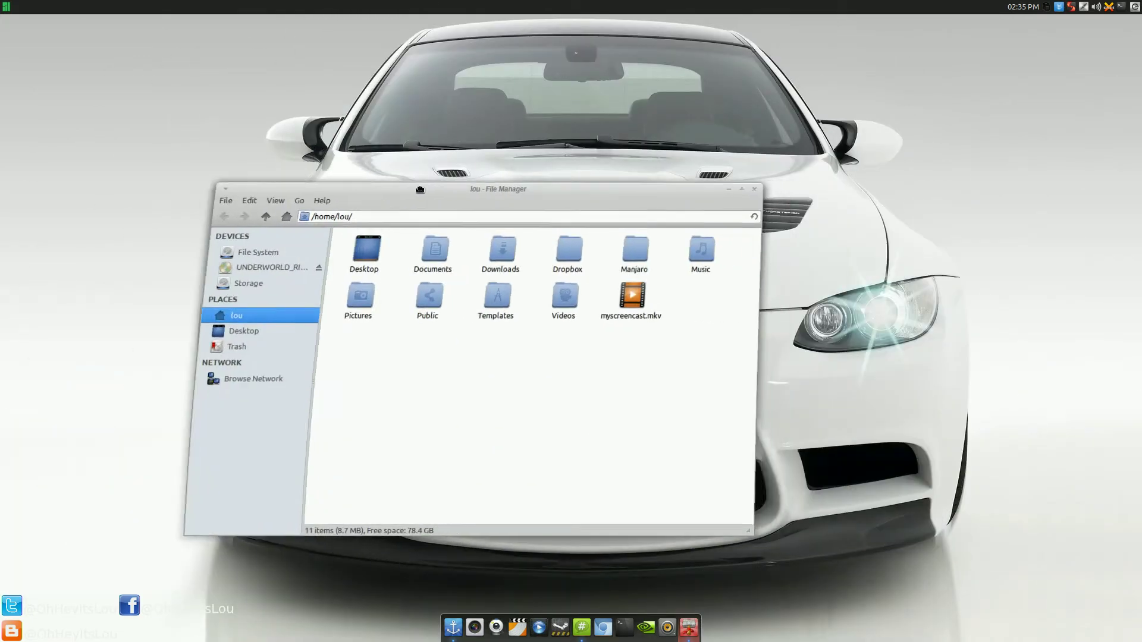
left_click_drag(524, 83, 433, 151)
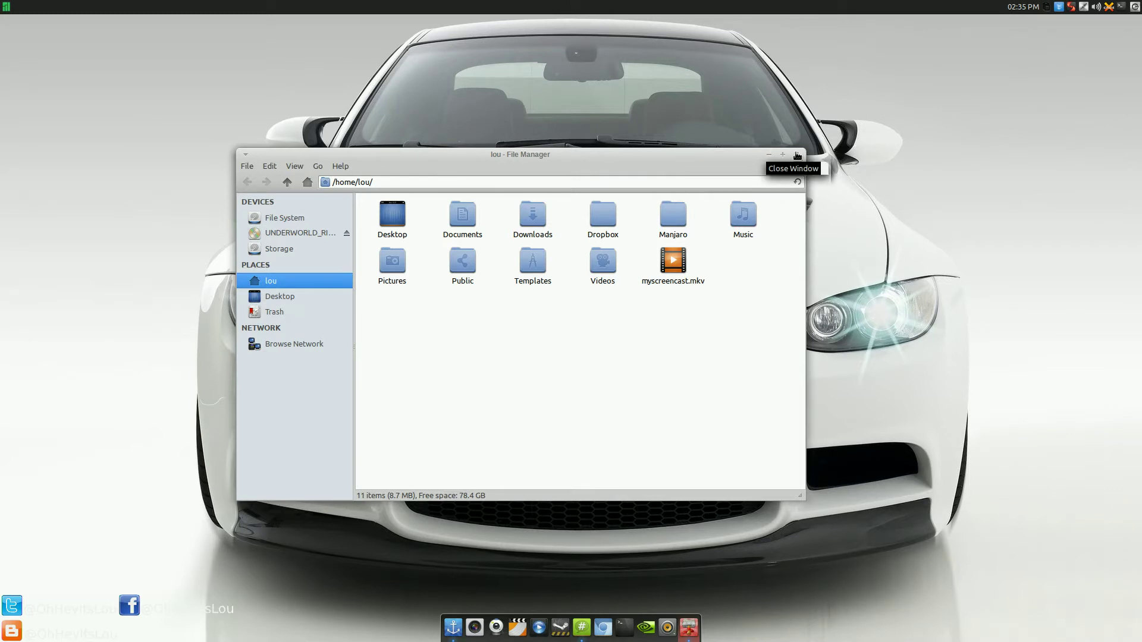
left_click_drag(496, 167, 598, 146)
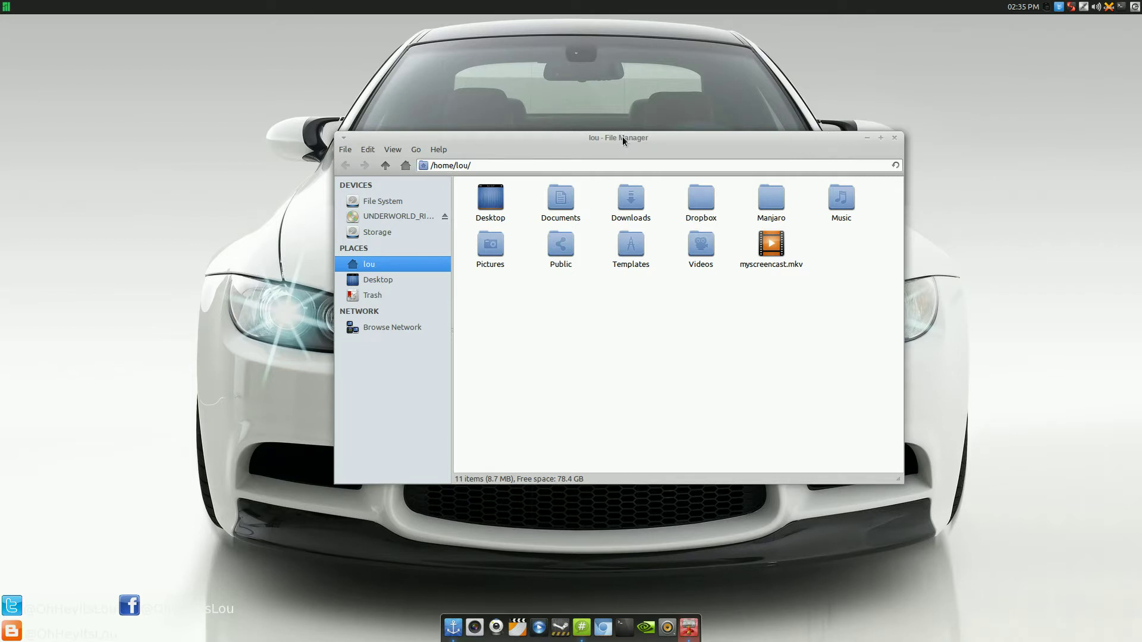
mouse_move(622, 141)
left_mouse_down()
mouse_move(1136, 143)
mouse_move(18, 143)
mouse_move(720, 138)
mouse_move(1138, 151)
mouse_move(1136, 167)
mouse_move(1057, 169)
mouse_move(857, 232)
mouse_move(785, 41)
mouse_move(415, 32)
mouse_move(408, 51)
mouse_move(446, 25)
mouse_move(406, 76)
mouse_move(506, 161)
mouse_move(6, 152)
mouse_move(637, 191)
mouse_move(615, 132)
mouse_move(592, 114)
left_mouse_up()
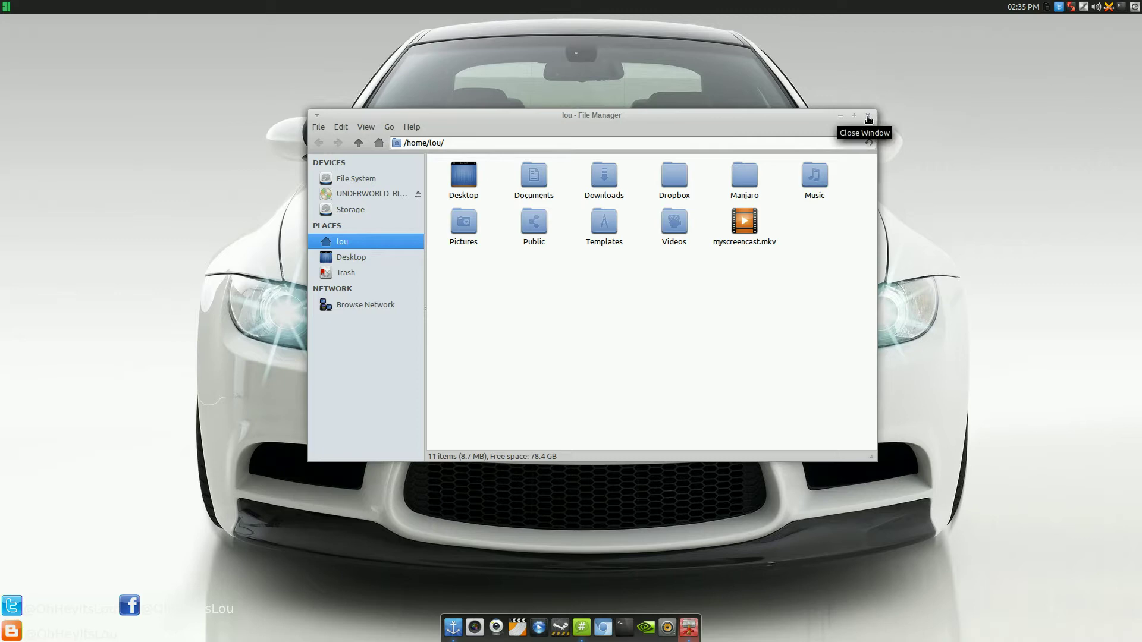
Close Thunar, launch XChat on #linuxdistrocommunity and widen its channel-tree pane slightly.
left_click(868, 118)
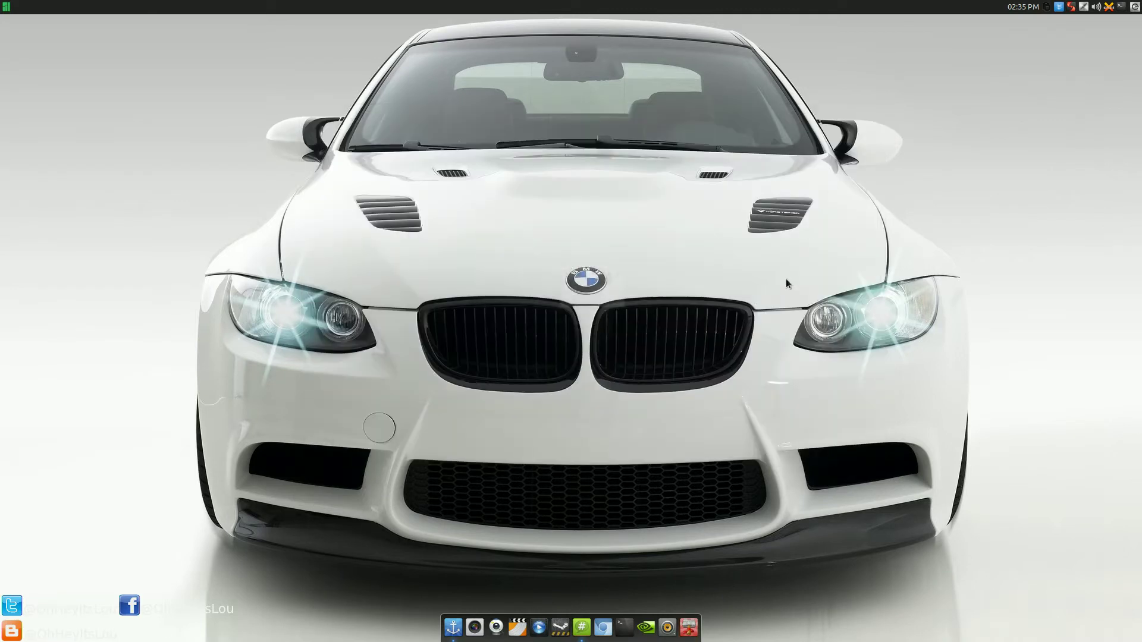
left_click(581, 627)
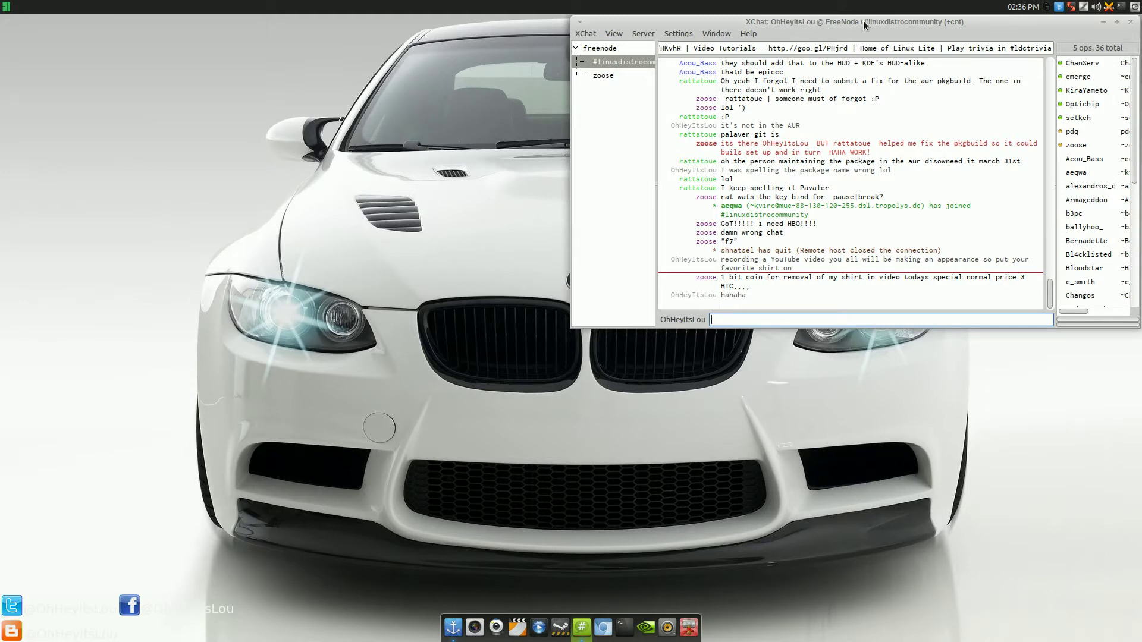
left_click_drag(863, 20, 863, 19)
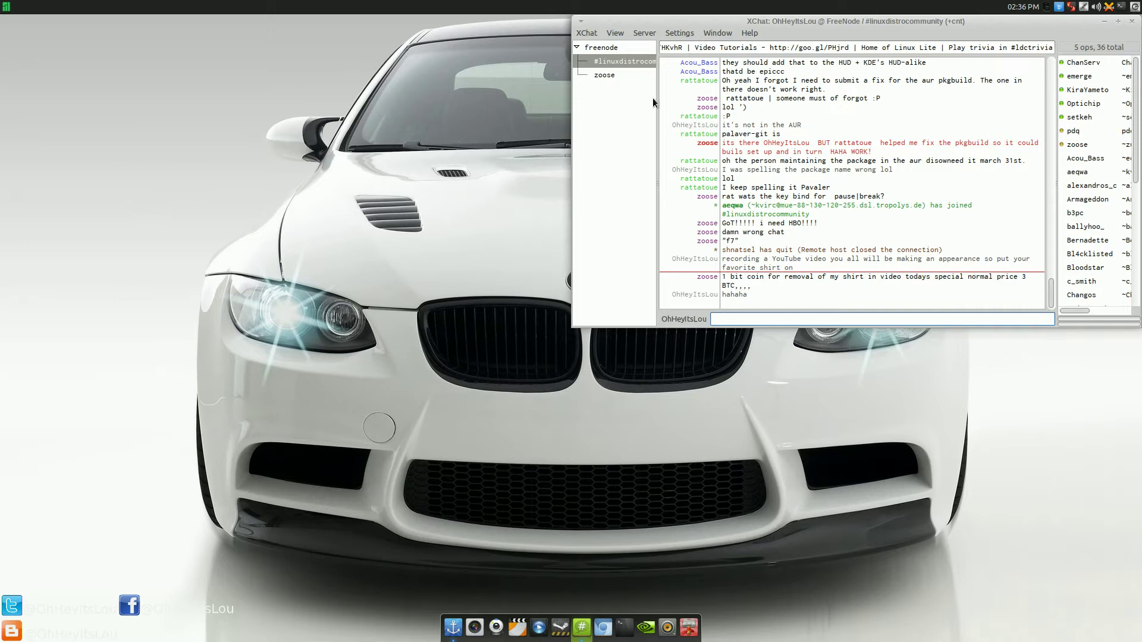
left_click_drag(657, 97, 661, 98)
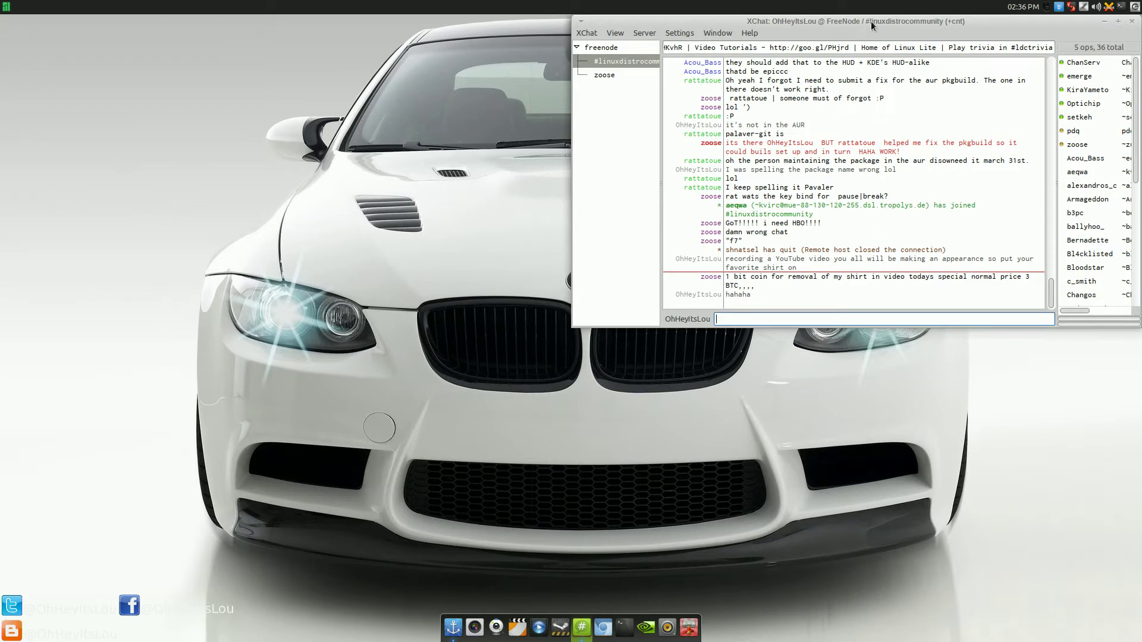
Launch Chromium, restore it from full screen and move Thunar below the browser.
left_click(667, 627)
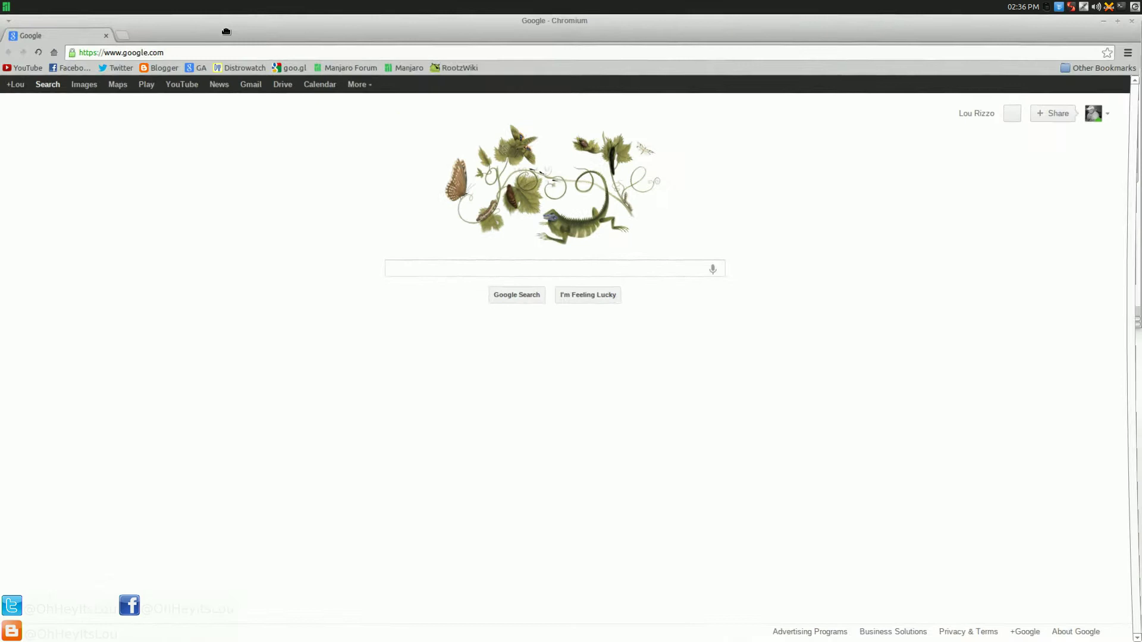
left_click_drag(225, 18, 233, 112)
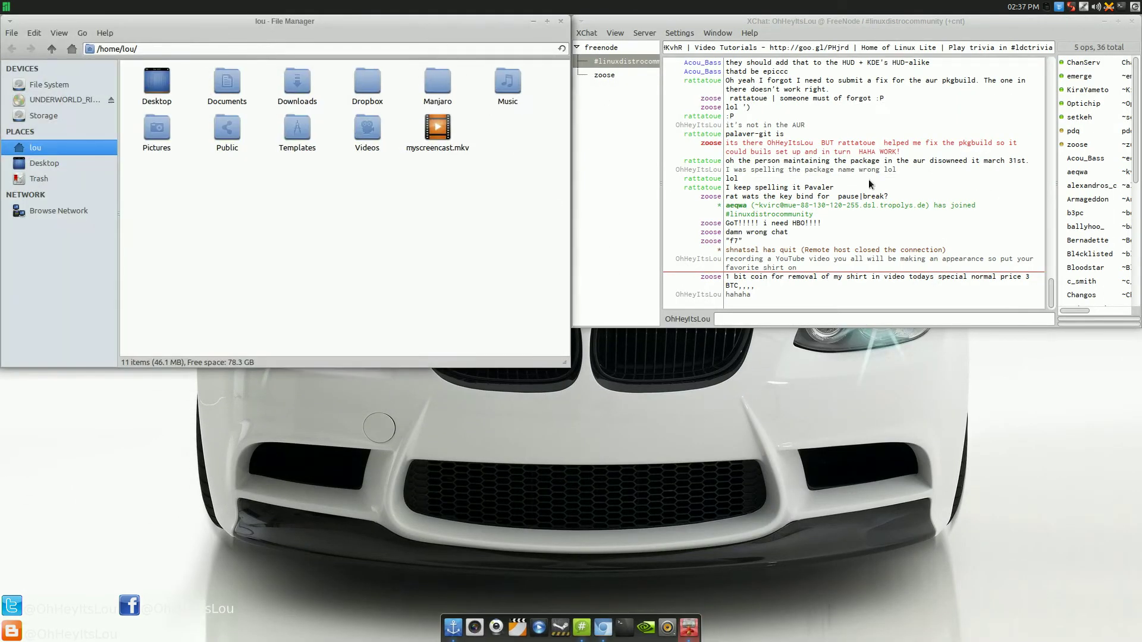
left_click_drag(427, 24, 417, 171)
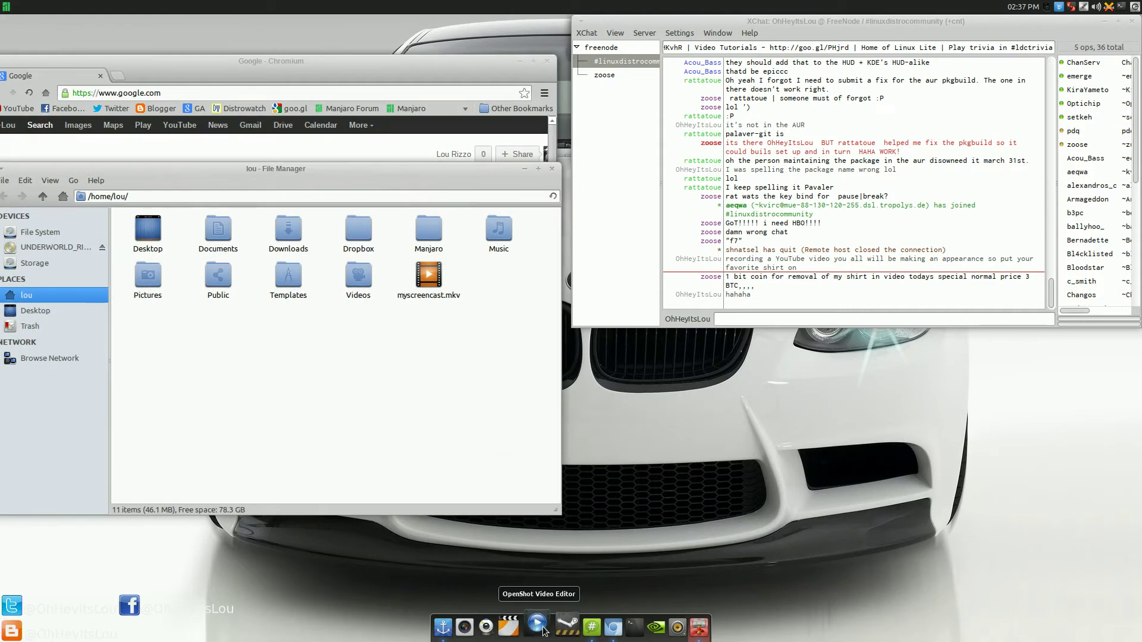
Launch OpenShot with an empty project and drag its window to the lower right.
left_click(539, 627)
left_click(501, 214)
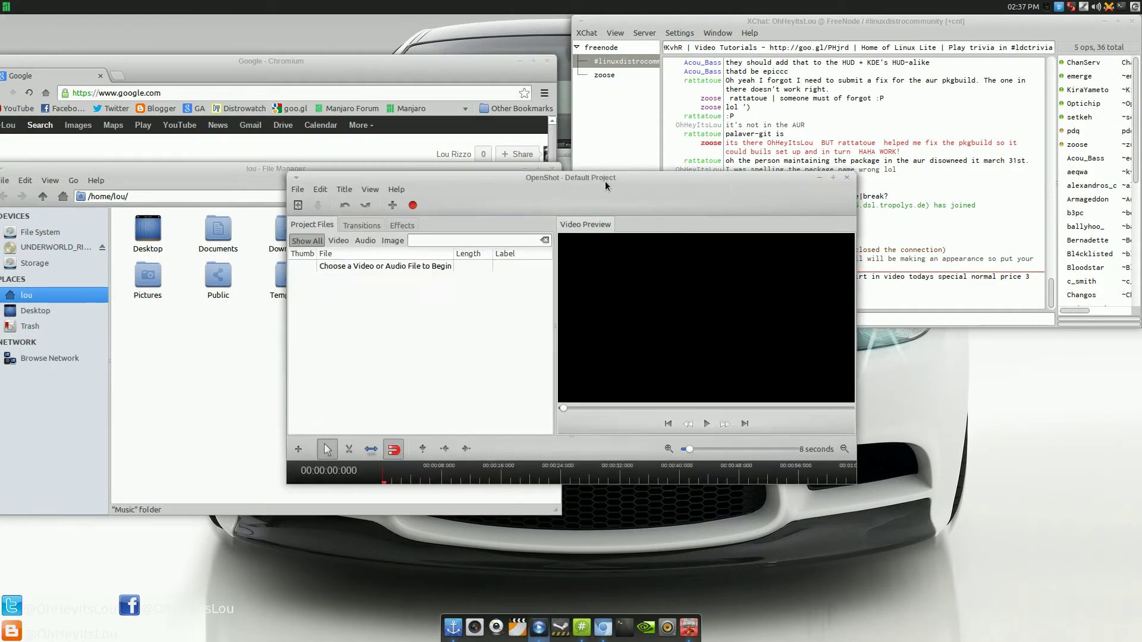
left_click_drag(561, 186, 820, 261)
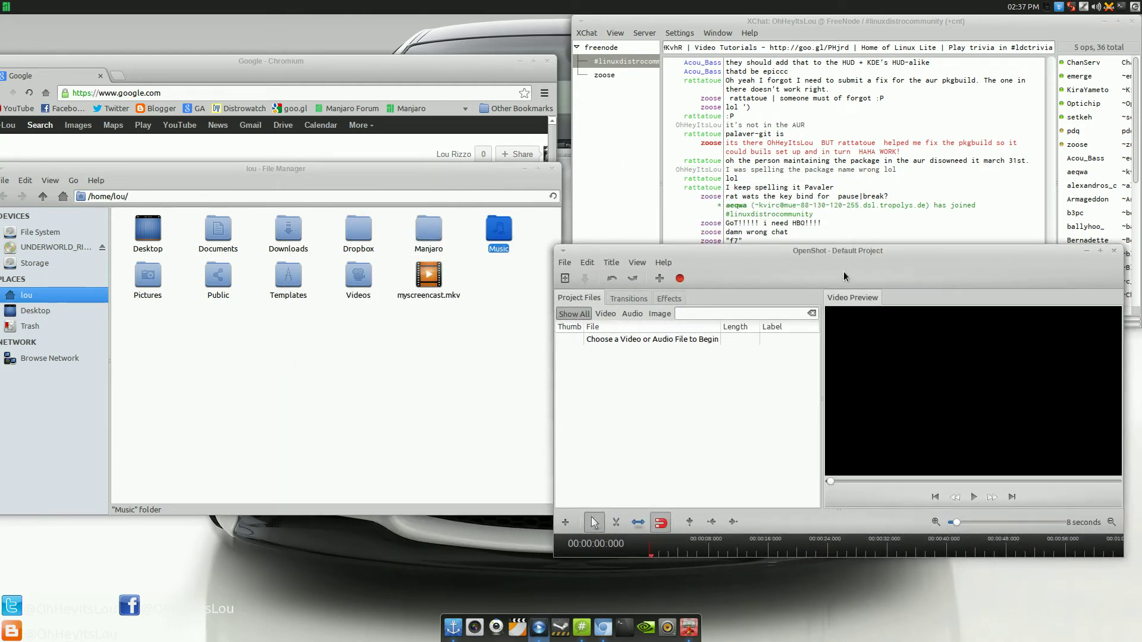
Show the Compiz Expo workspace overview, return to the first workspace and nudge OpenShot down.
key("super+e")
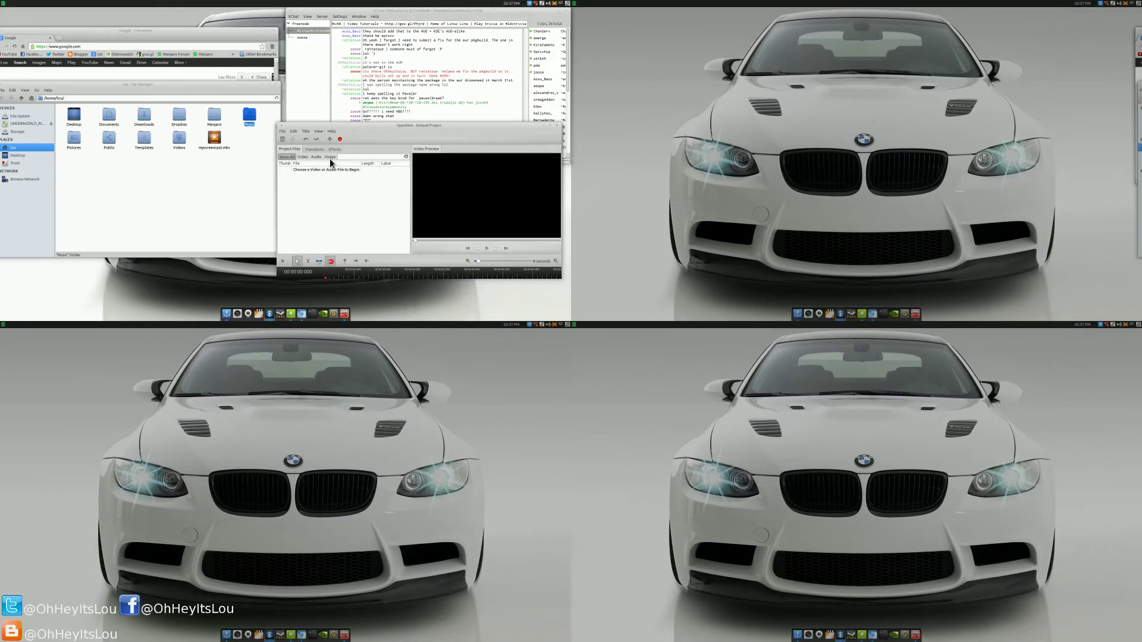
left_click(380, 152)
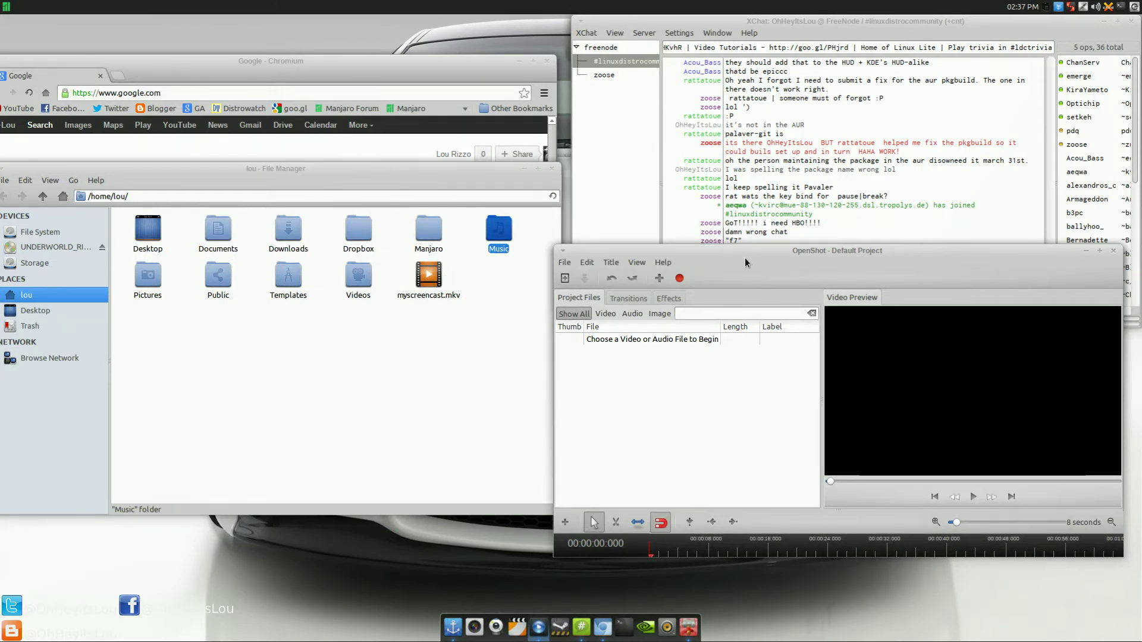
left_click_drag(745, 262, 752, 272)
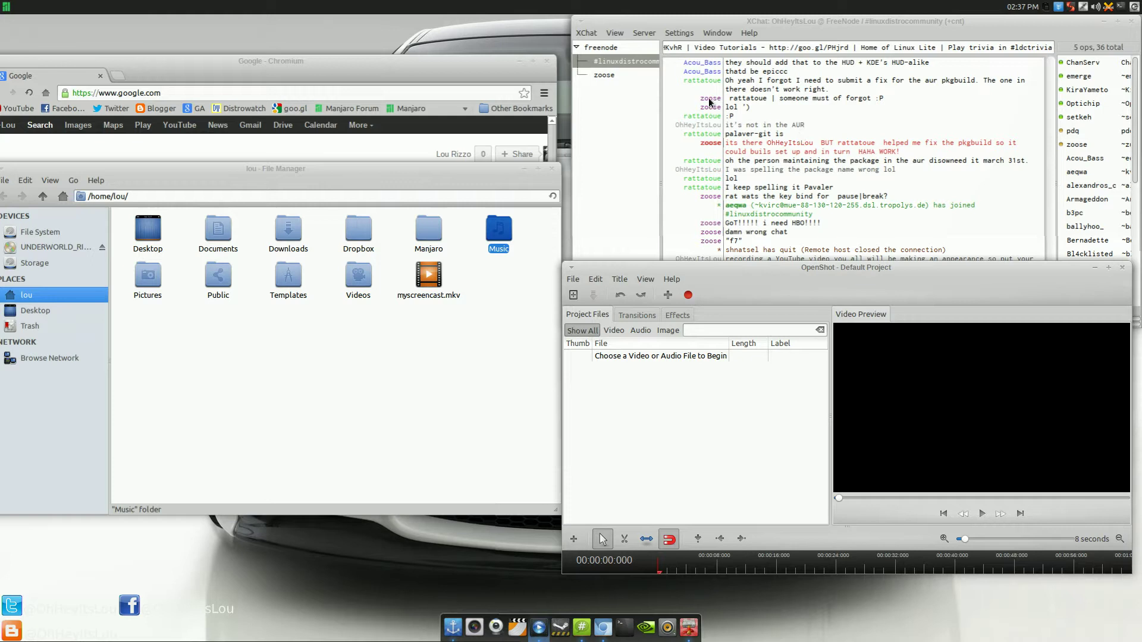
Focus XChat, switch to OpenShot and snap it into the bottom-right quarter.
left_click(812, 28)
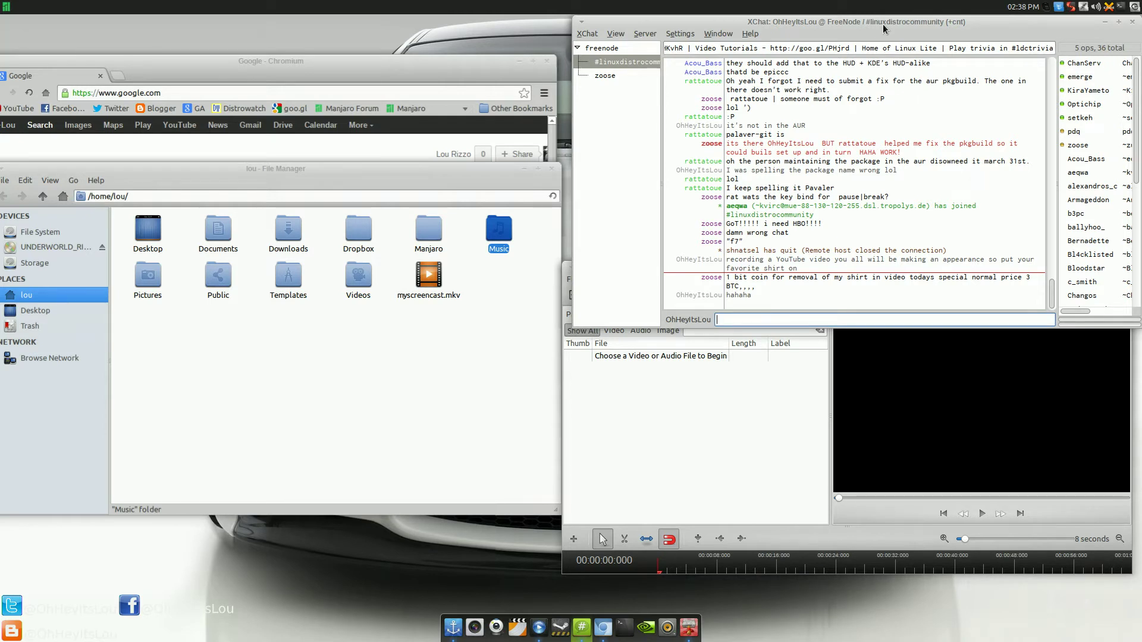
left_click(882, 24)
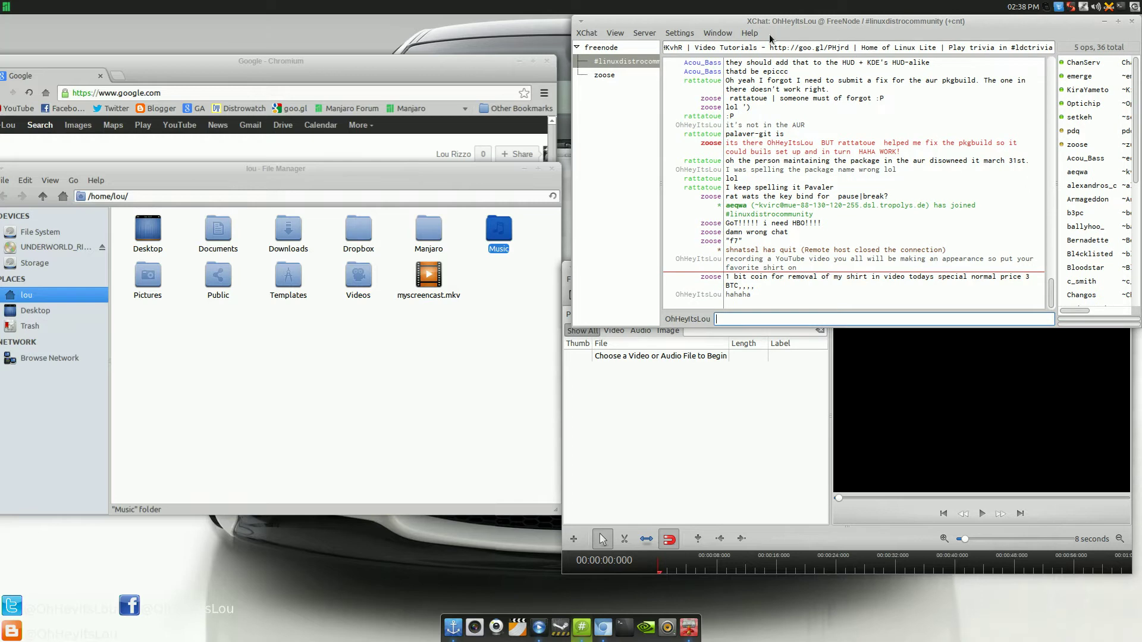
key("alt+Tab")
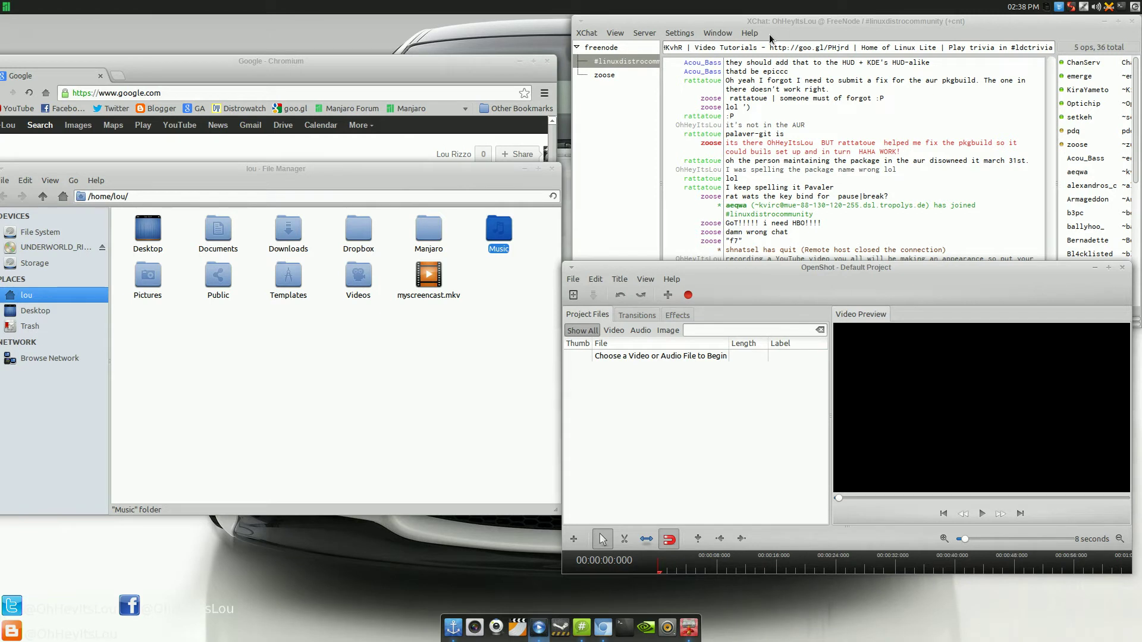
key("super+KP_Next")
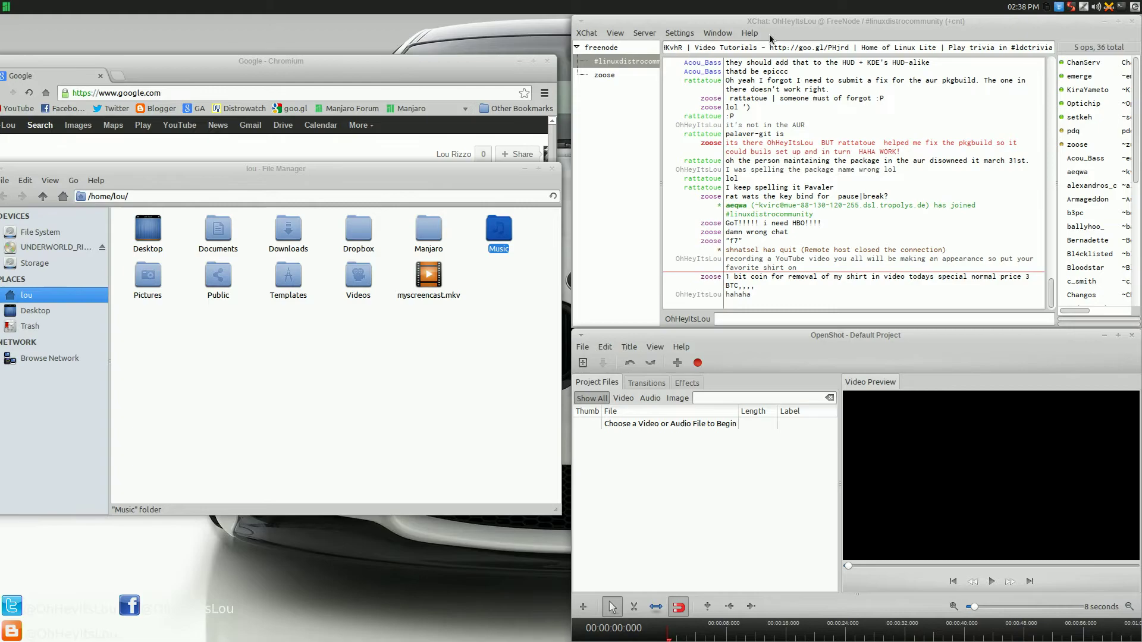
Snap the file manager bottom-left and Chromium top-left with Compiz Grid shortcuts.
key("alt+Tab")
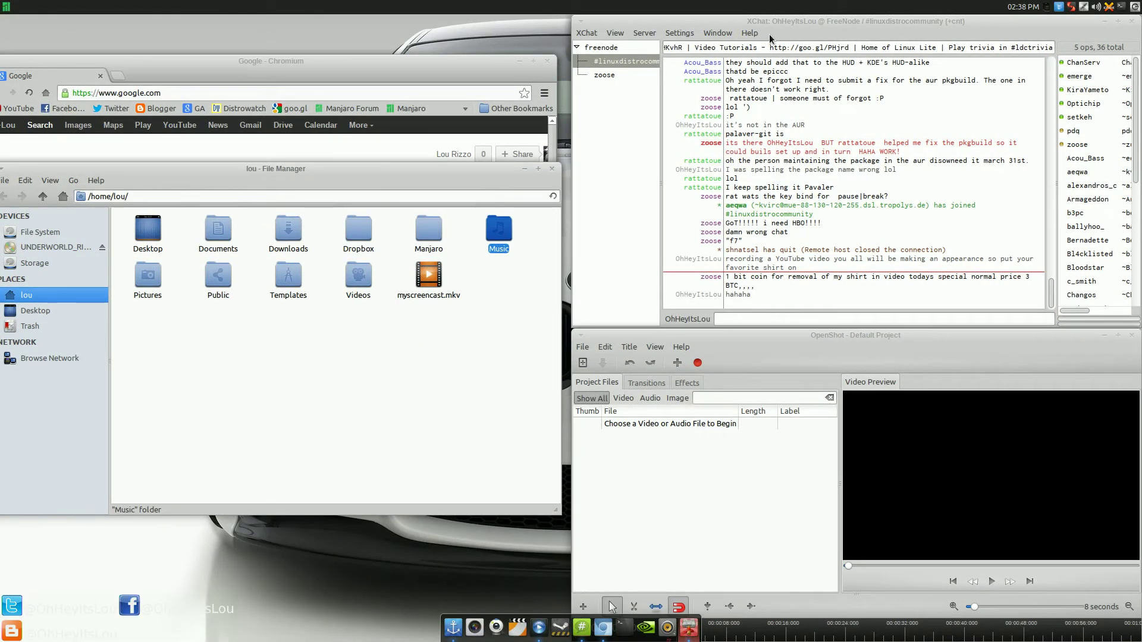
key("super+KP_End")
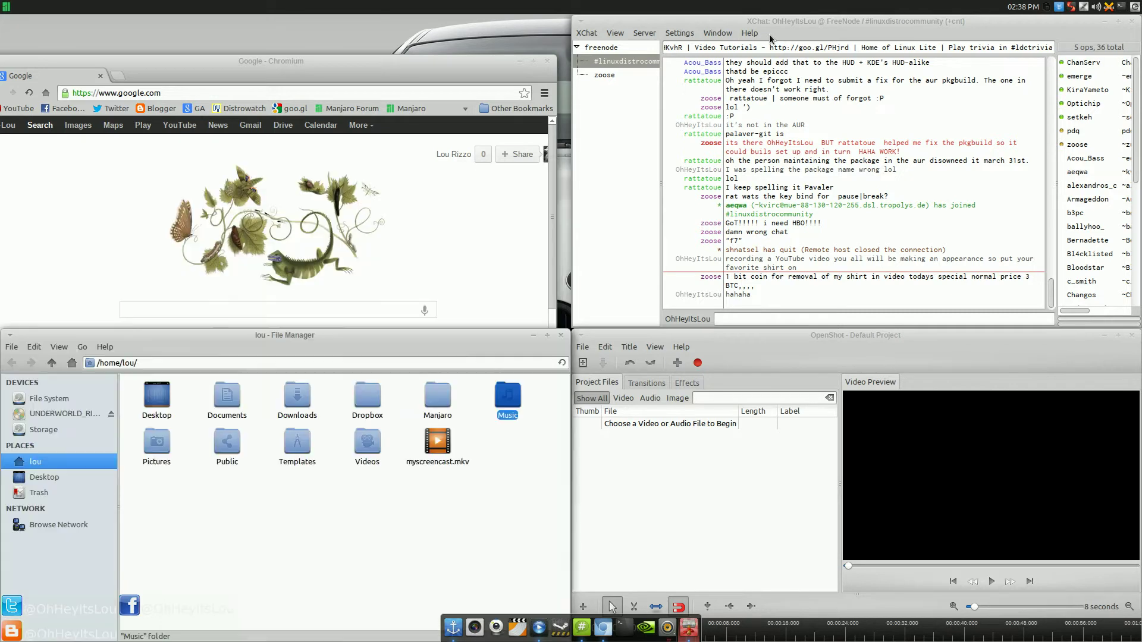
key("alt+Tab")
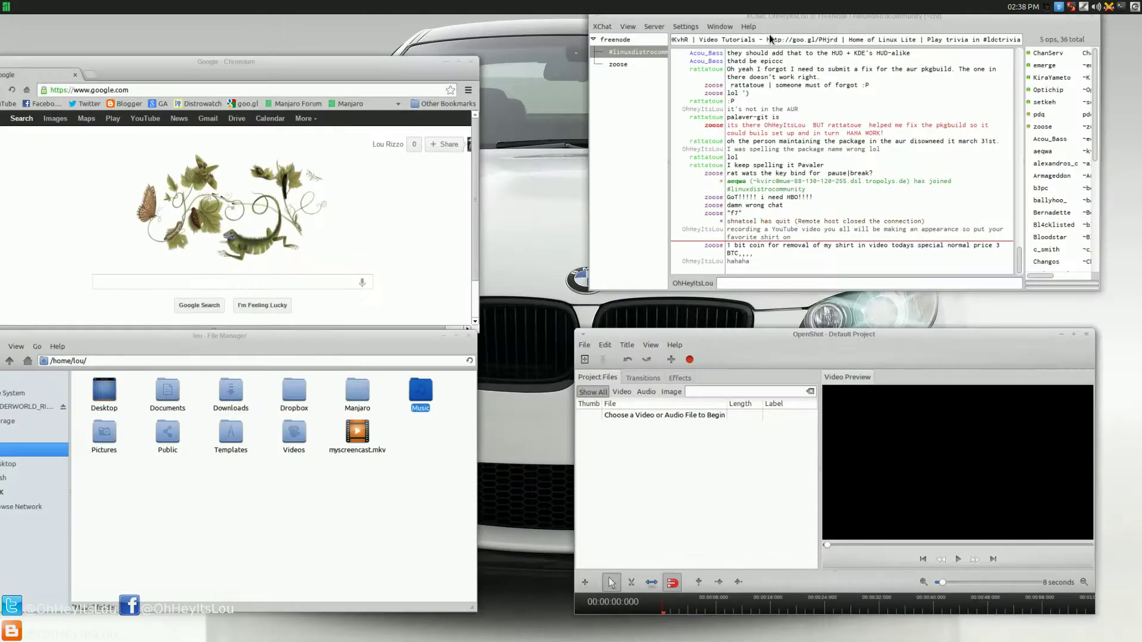
key("alt+Tab")
key("alt+Tab")
key("alt+Tab")
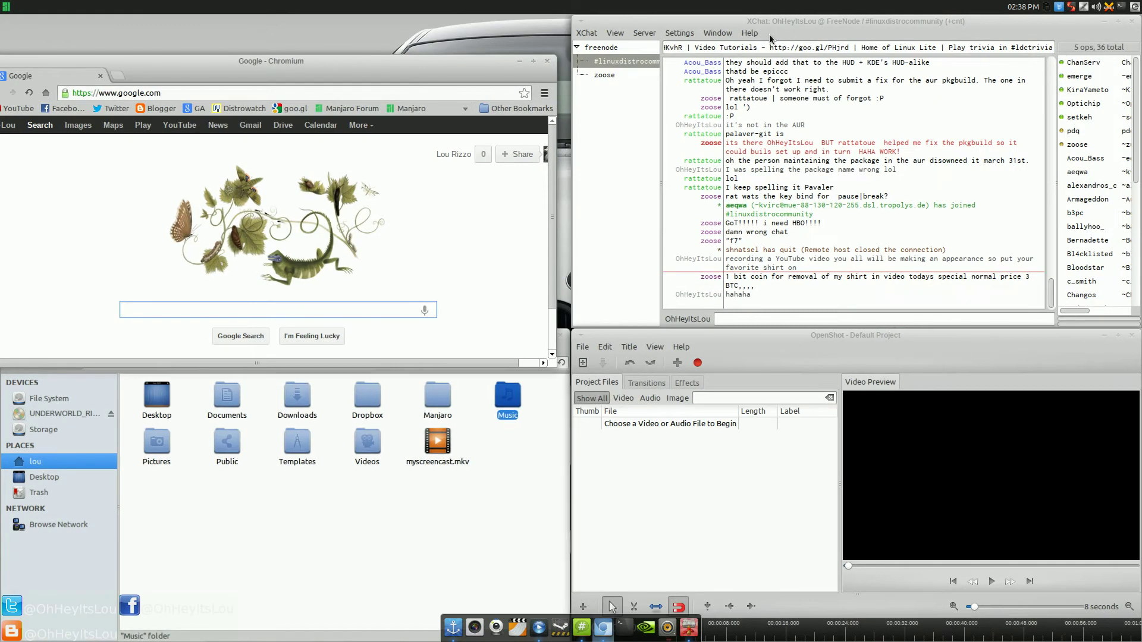
key("ctrl+alt+KP_7")
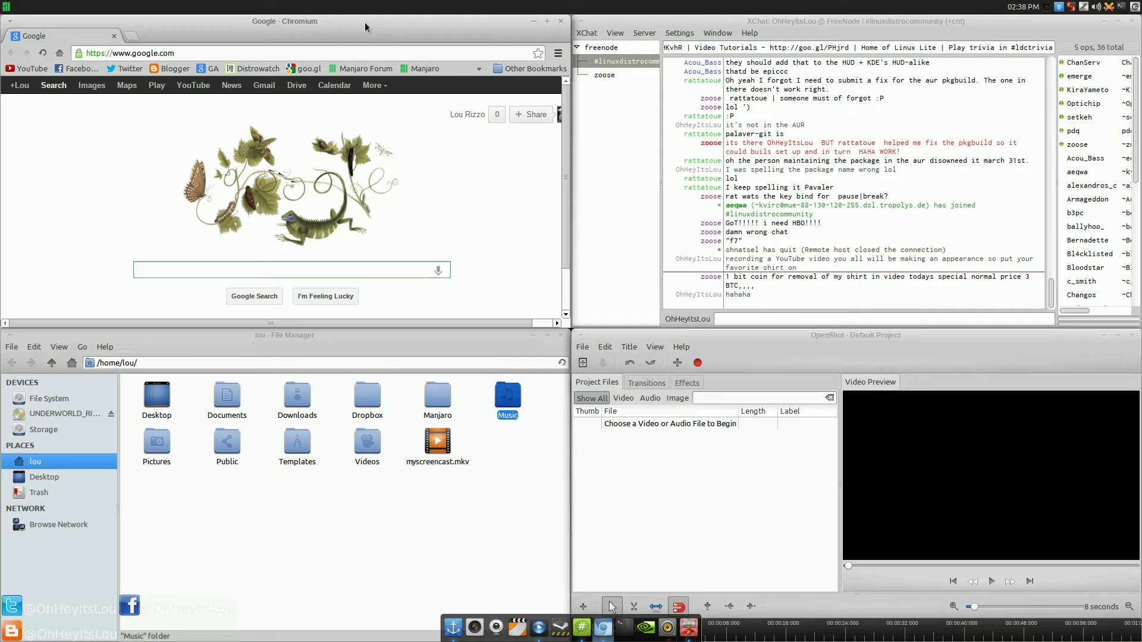
key("ctrl+w")
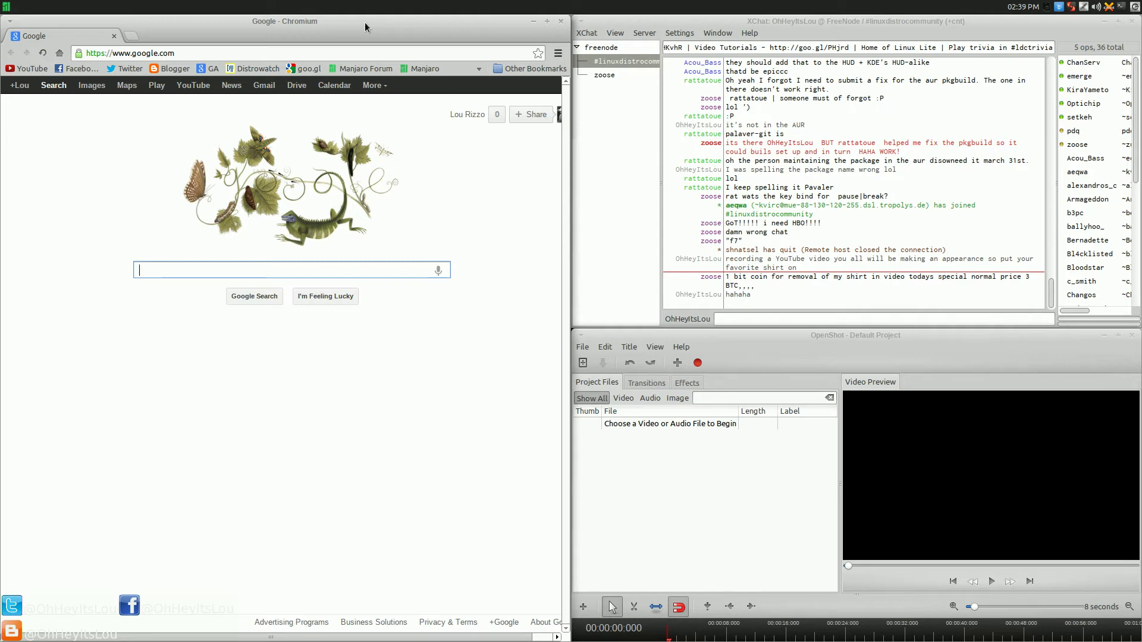
key("alt+Tab")
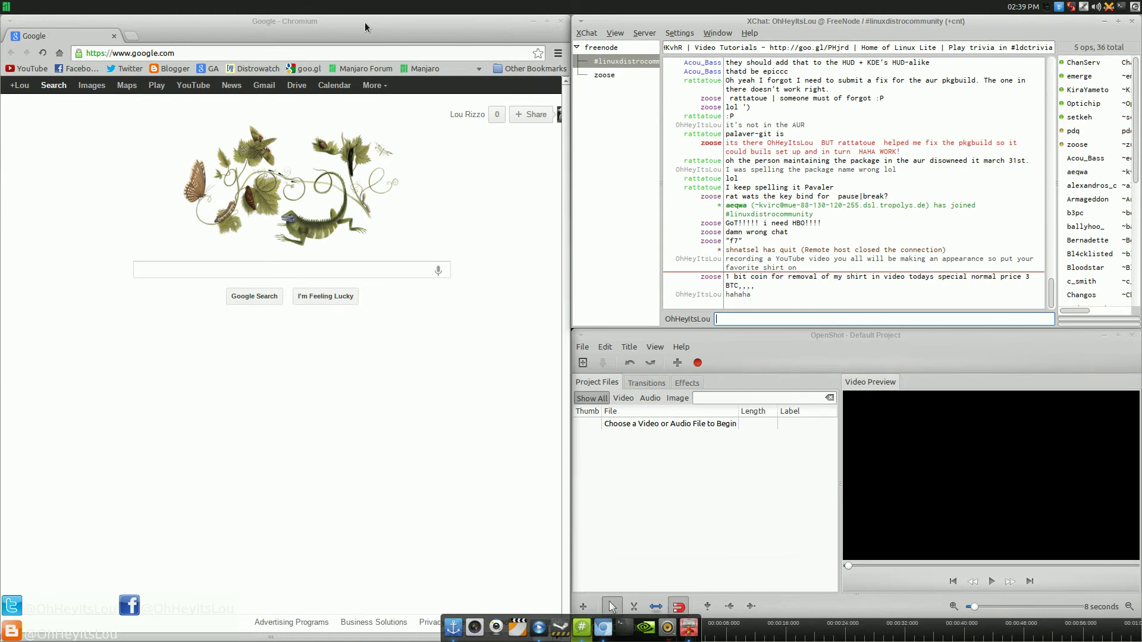
key("ctrl+alt+KP_6")
key("alt+Tab")
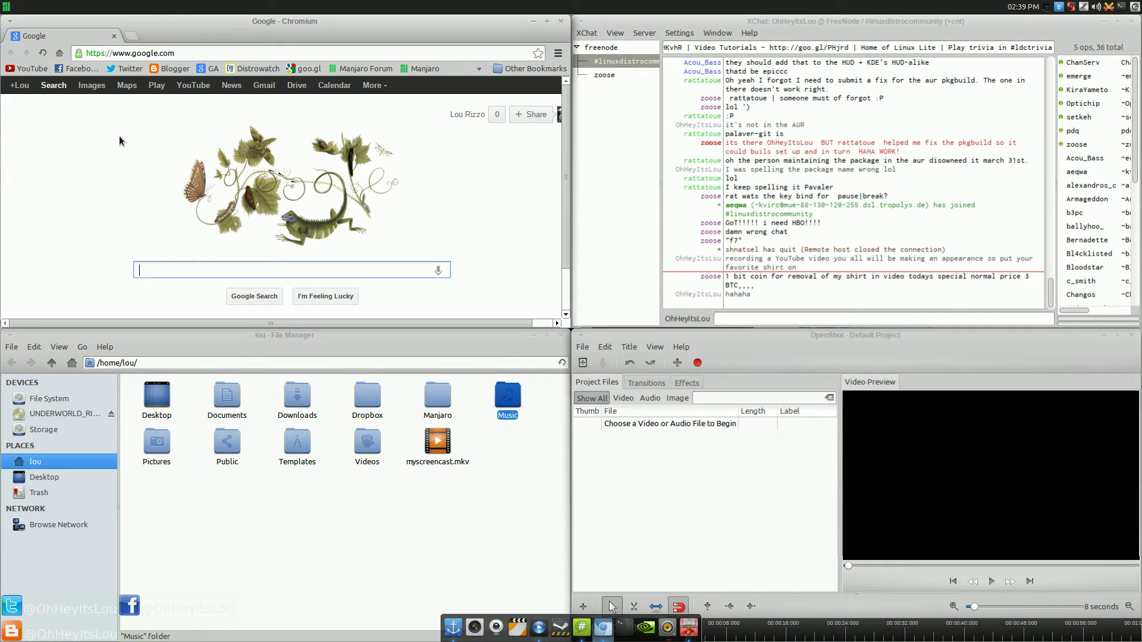
key("alt+F4")
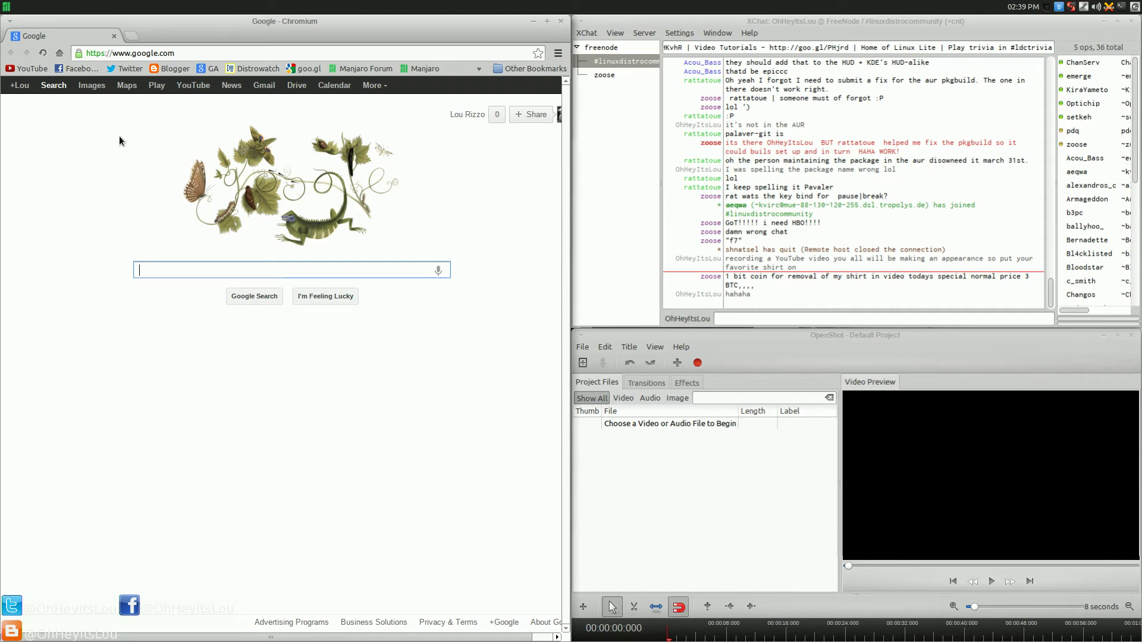
key("super+l")
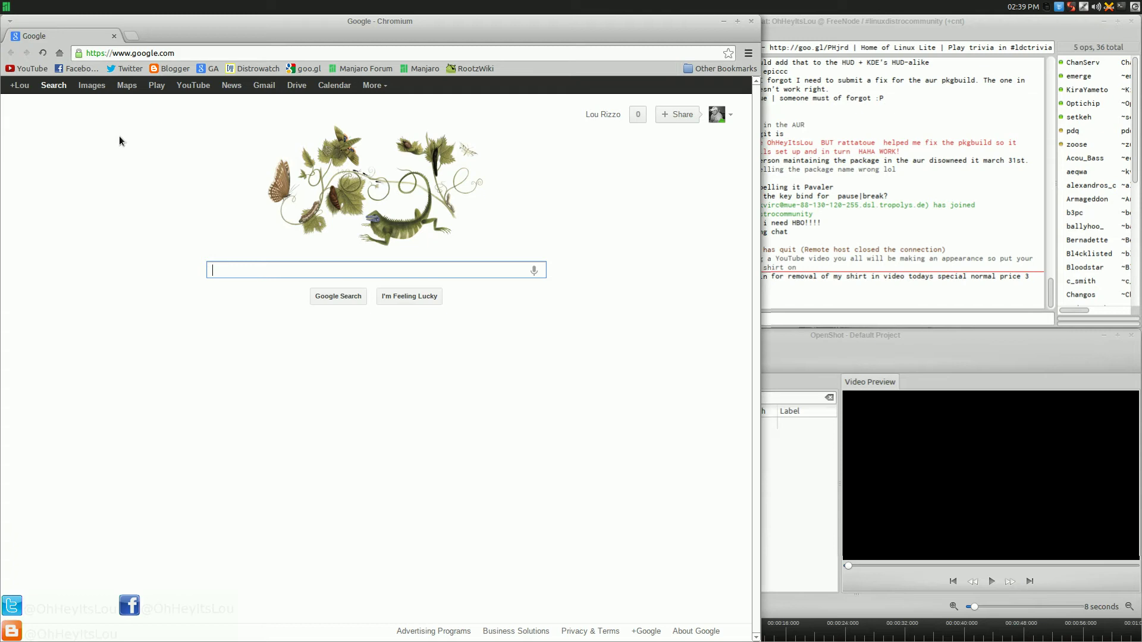
key("super+Up")
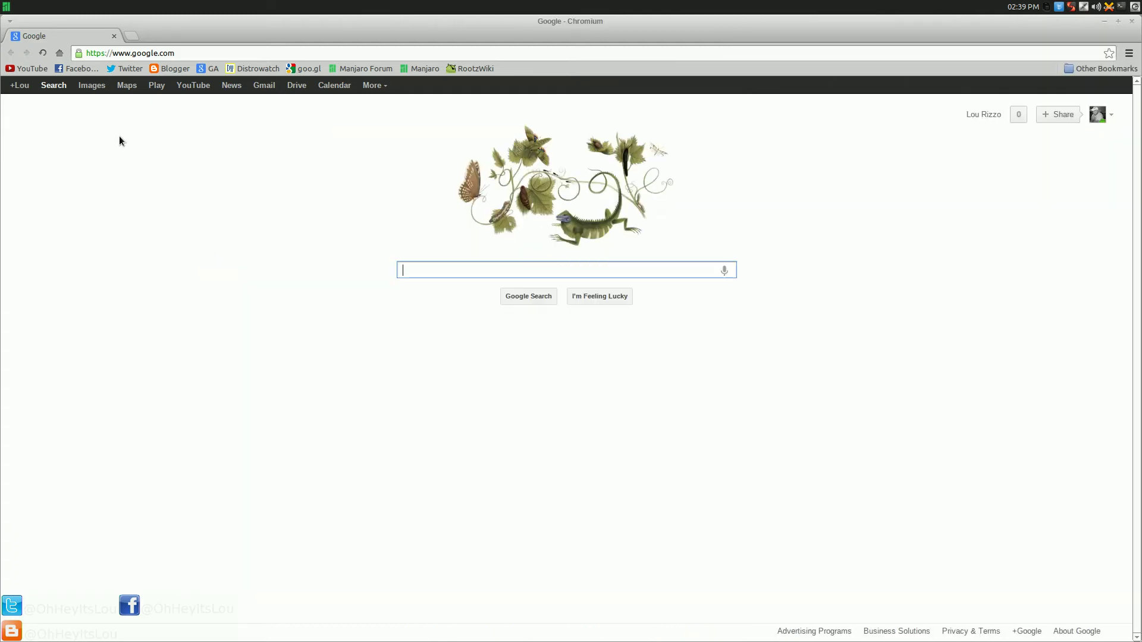
key("super+Left")
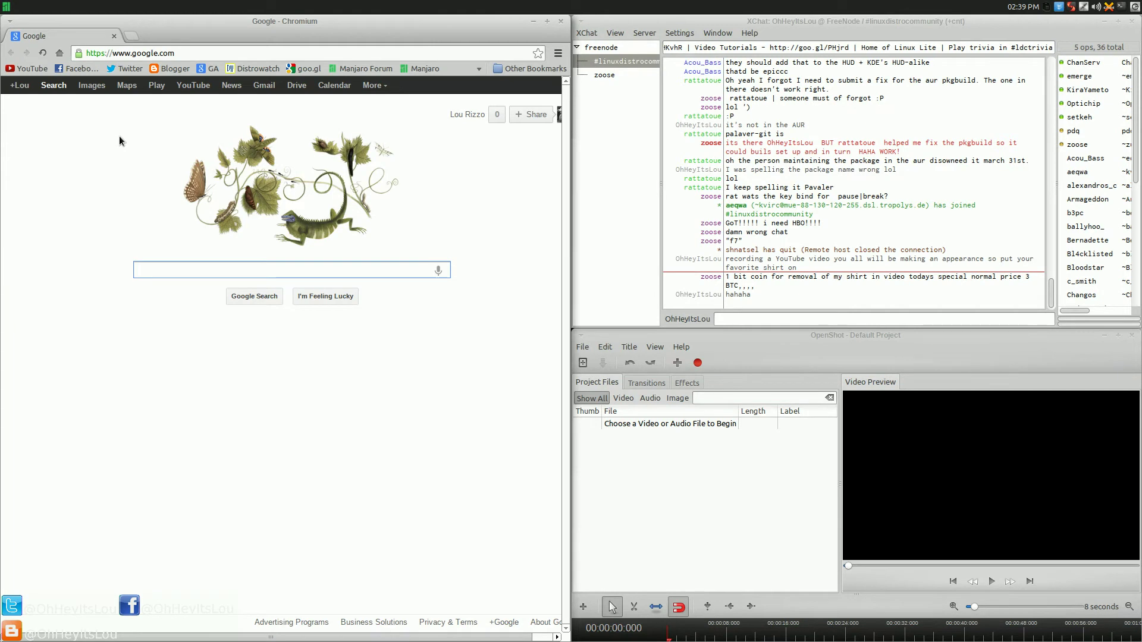
key("super+Left")
key("super+Left")
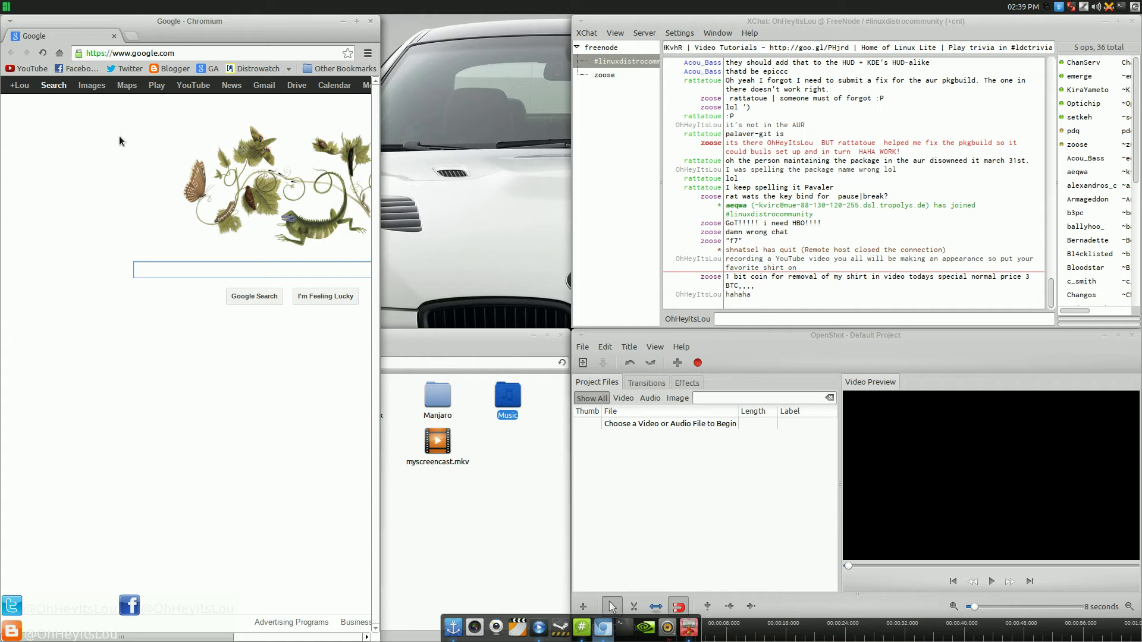
key("super+Up")
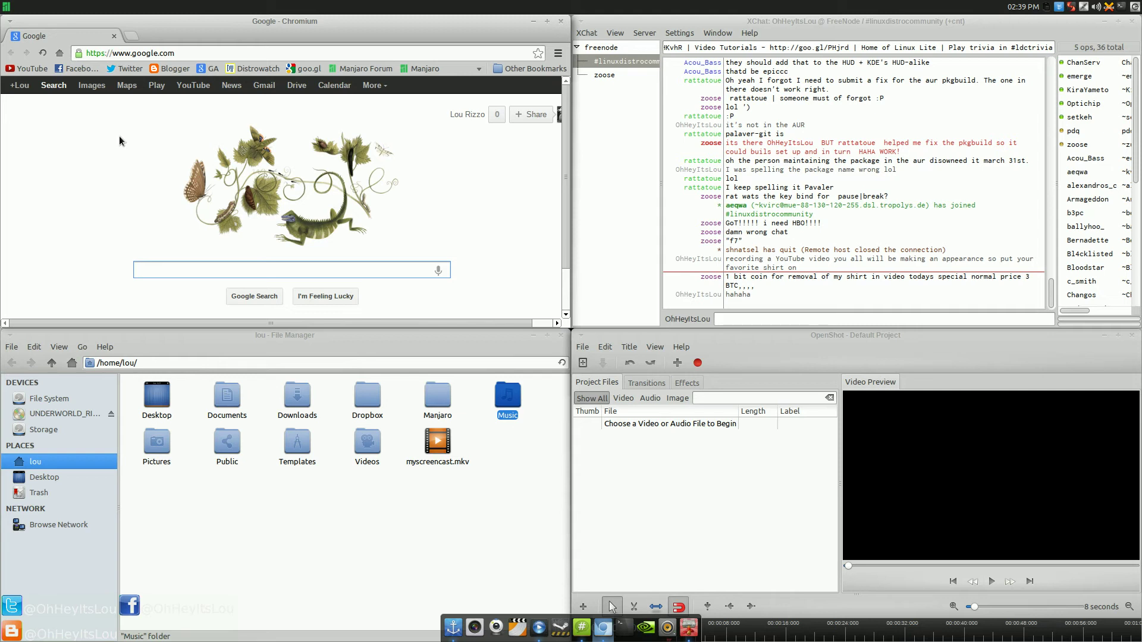
left_click(274, 503)
left_click(226, 397)
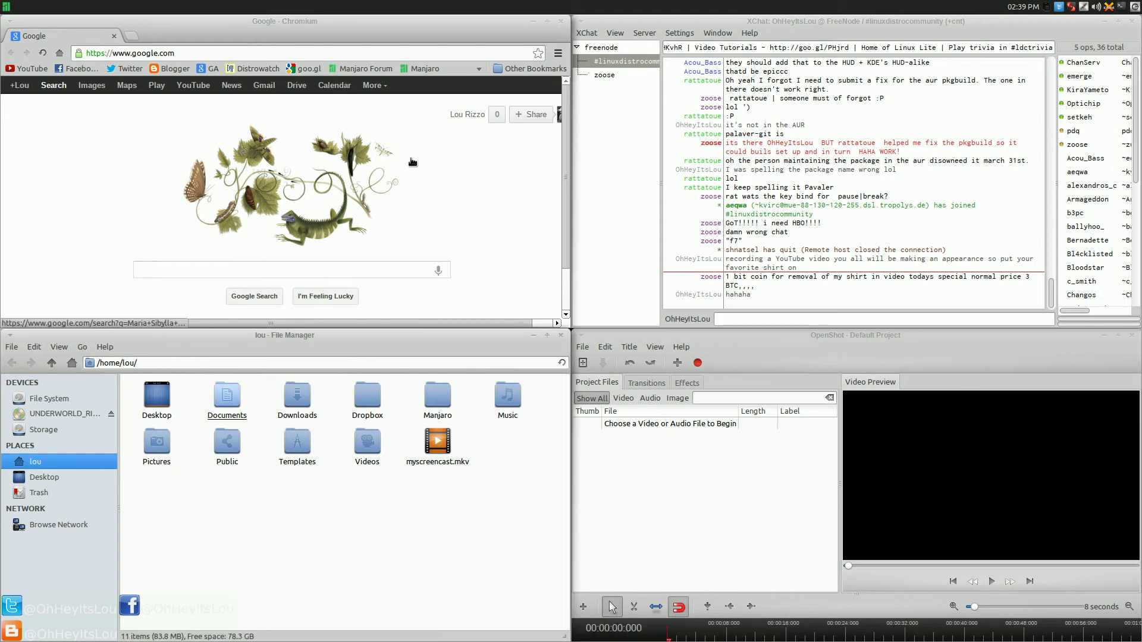
scroll(374, 209, "down", 2)
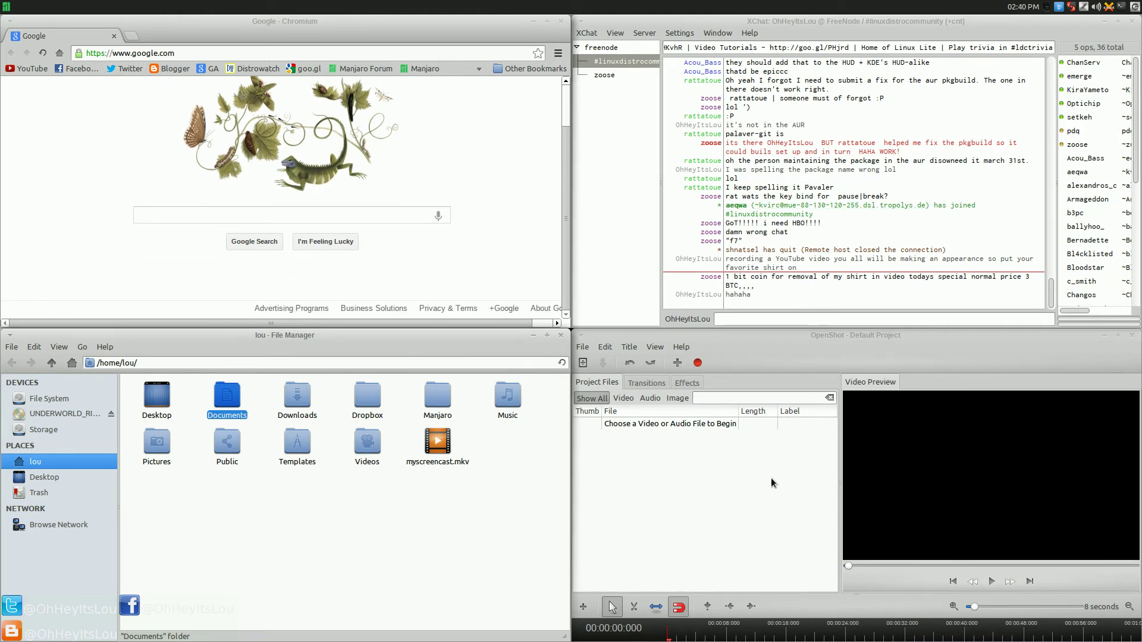
left_click(944, 334)
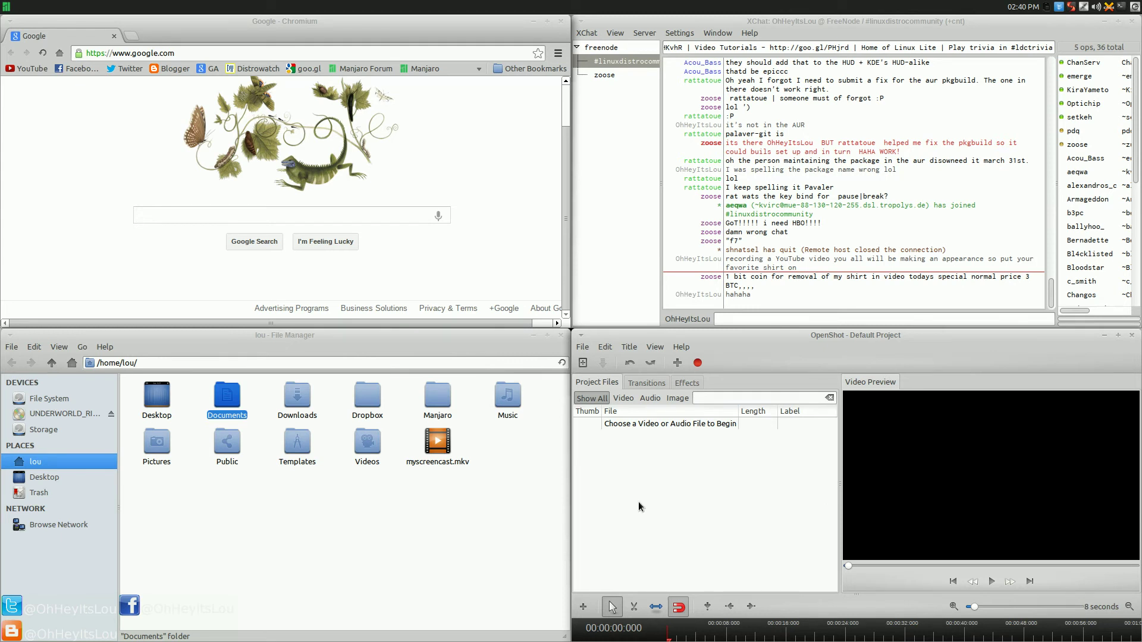
left_click(470, 581)
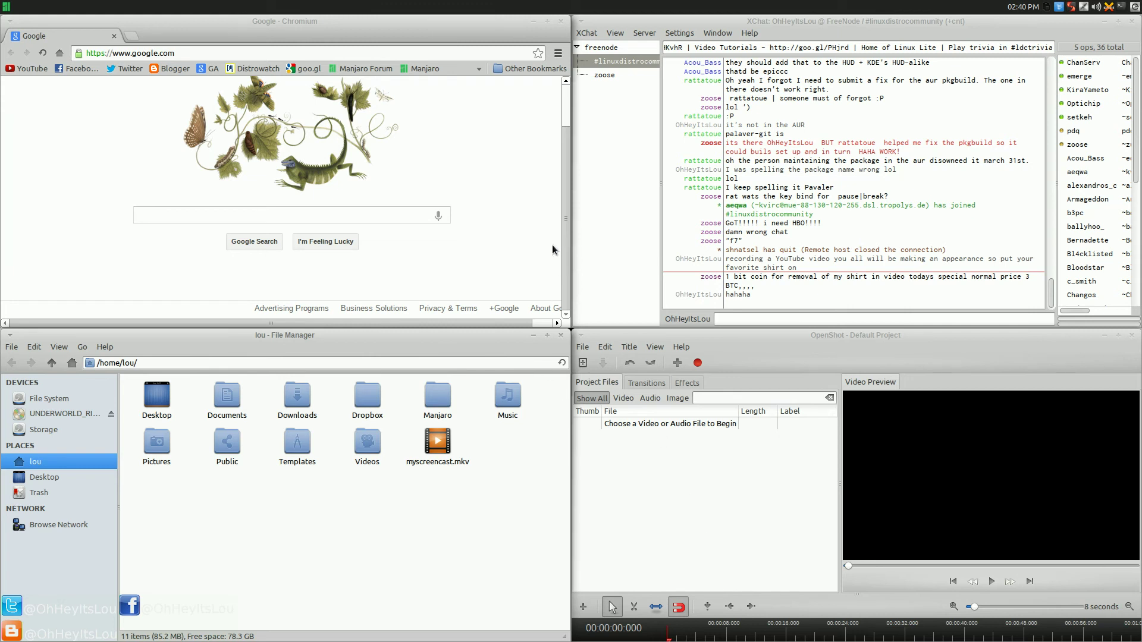
left_click(907, 346)
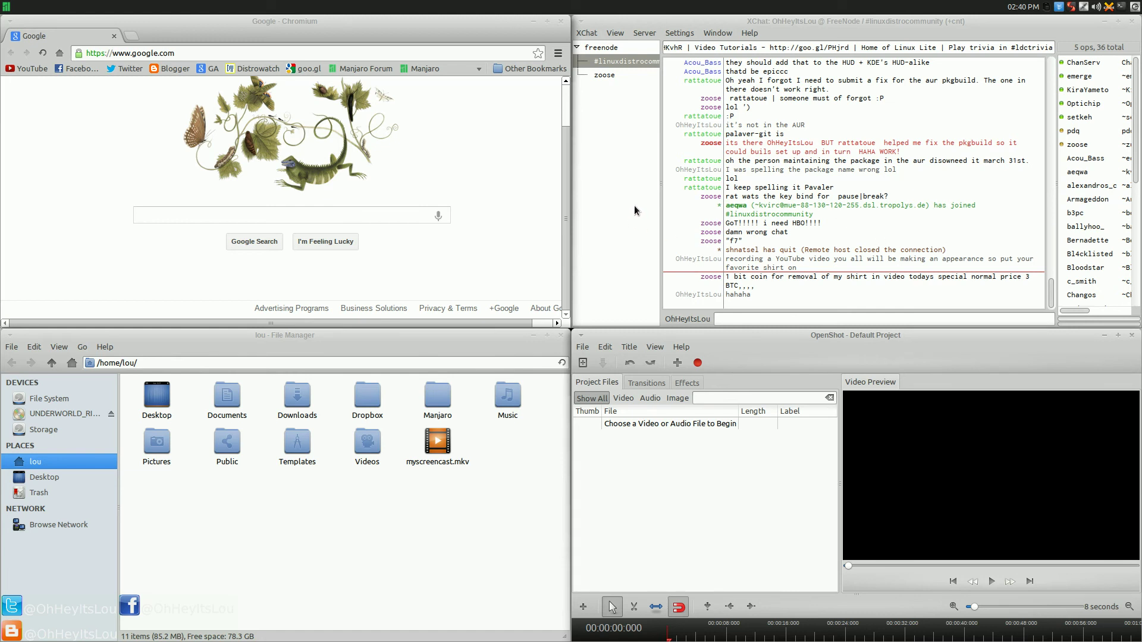
left_click(839, 33)
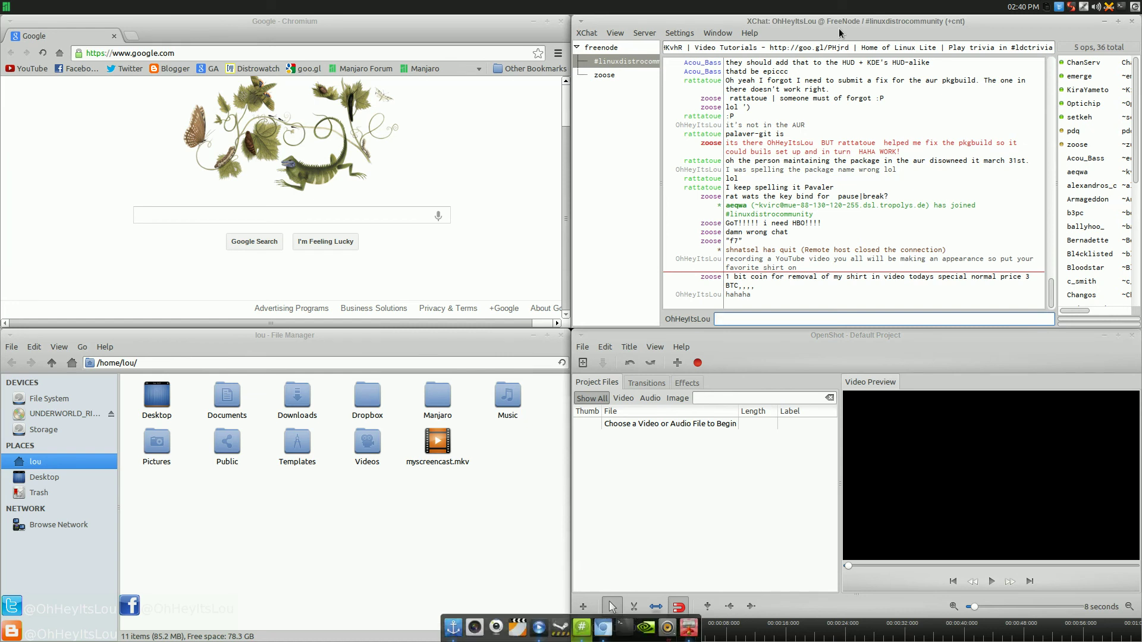
left_click(349, 22)
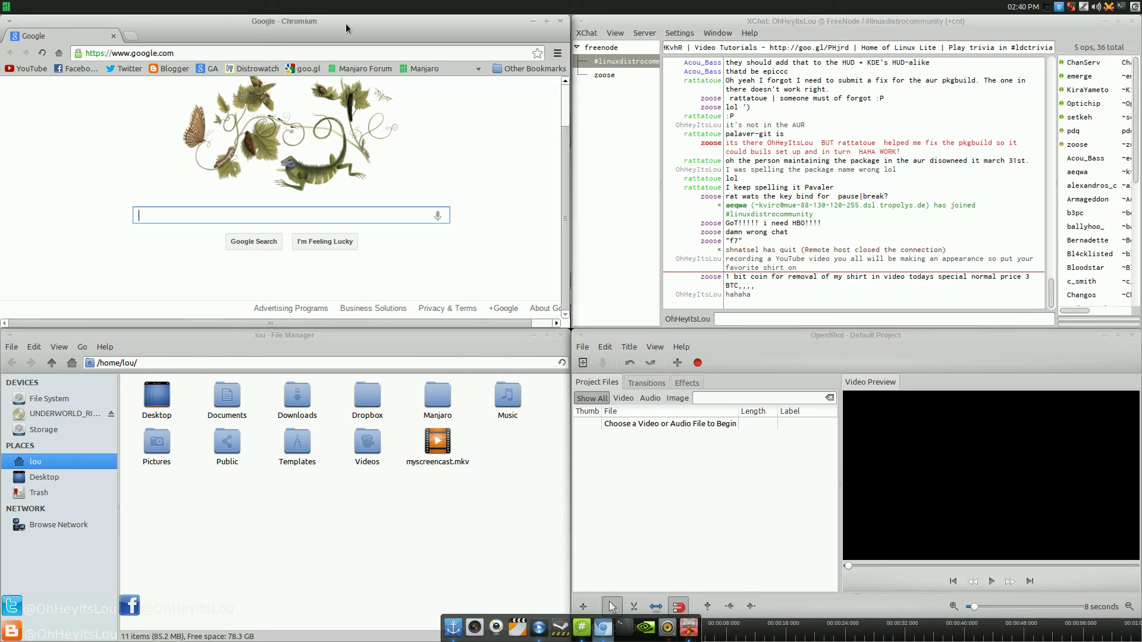
key("F12")
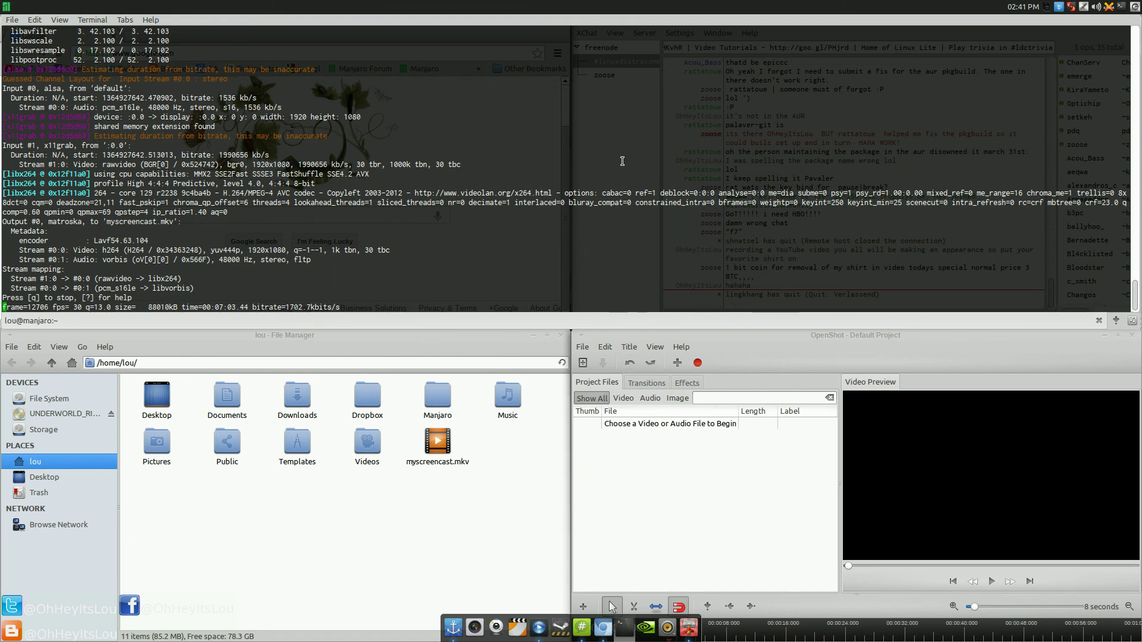
key("F12")
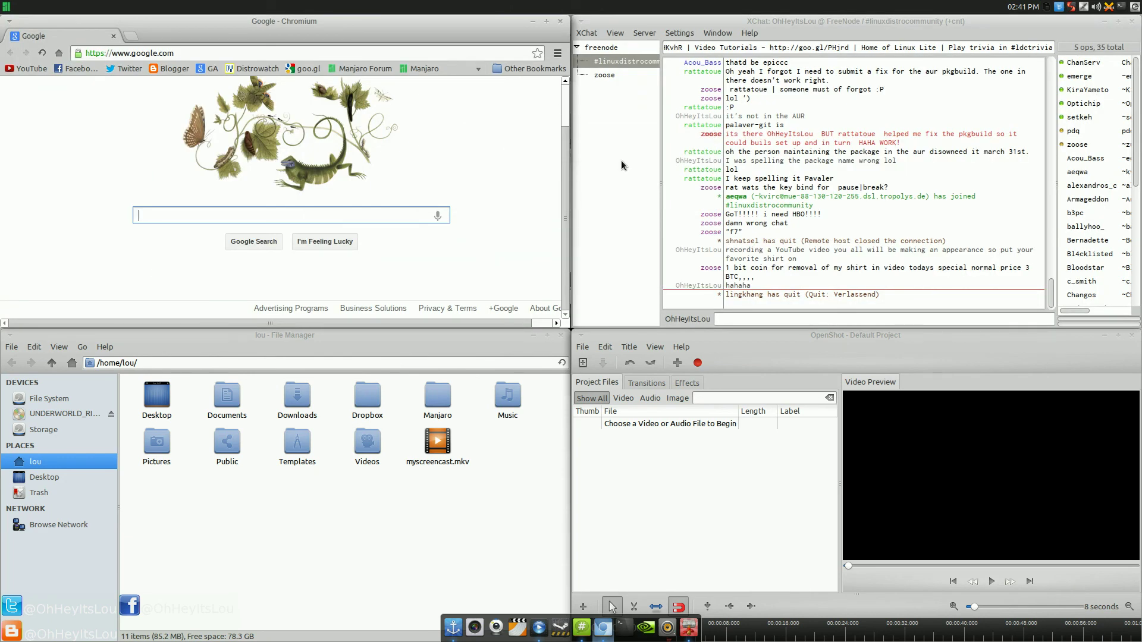
key("F12")
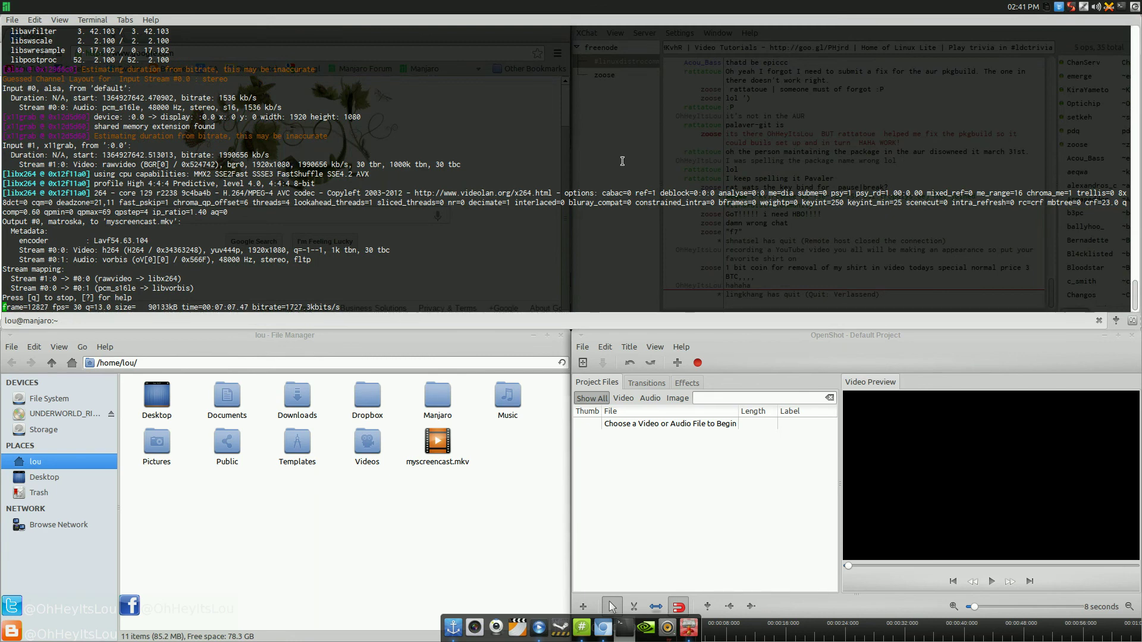
key("F12")
key("F12")
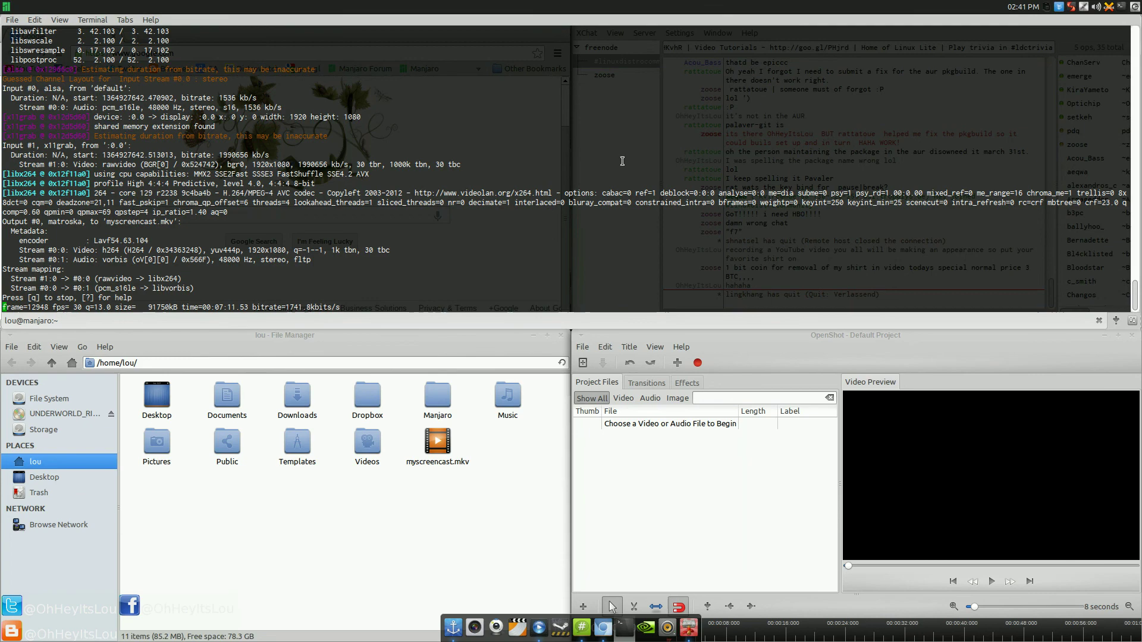
key("F12")
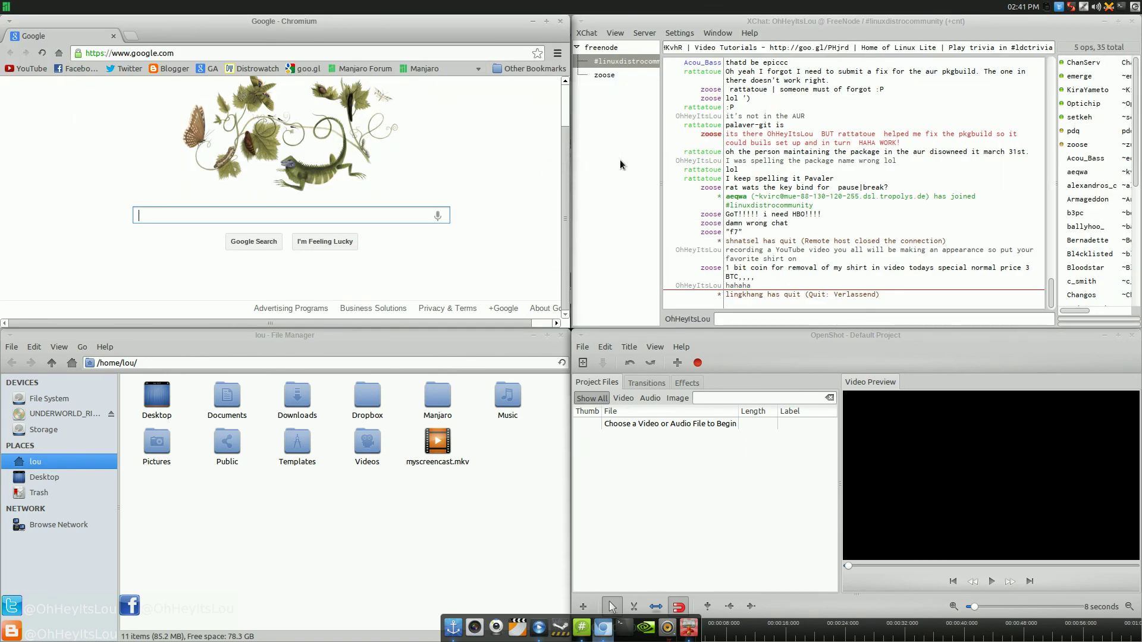